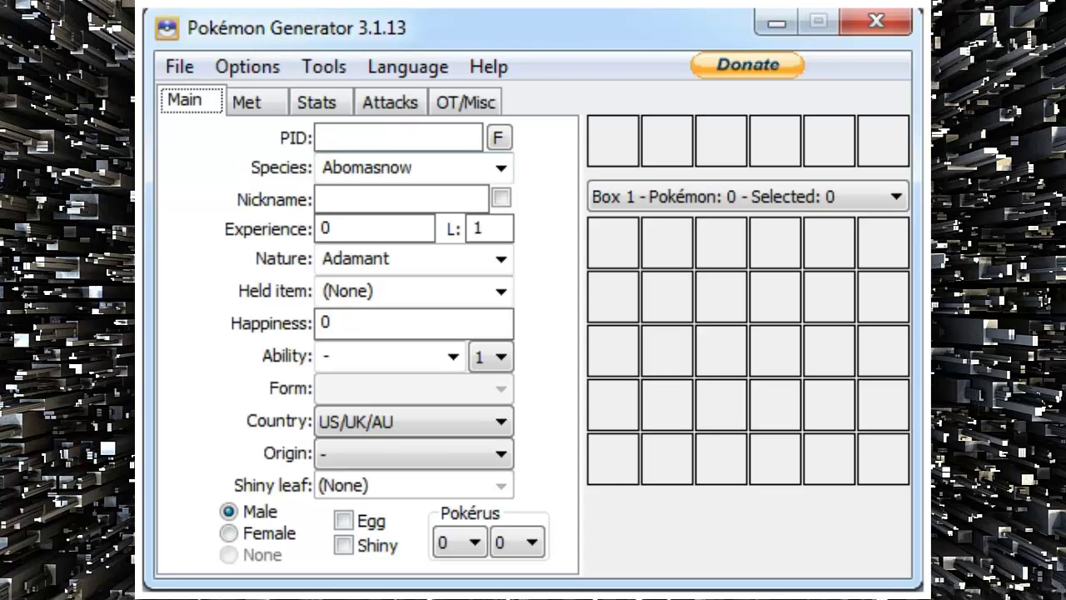
# - Replace the species Abomasnow with Shinx
pyautogui.moveTo(343, 133)
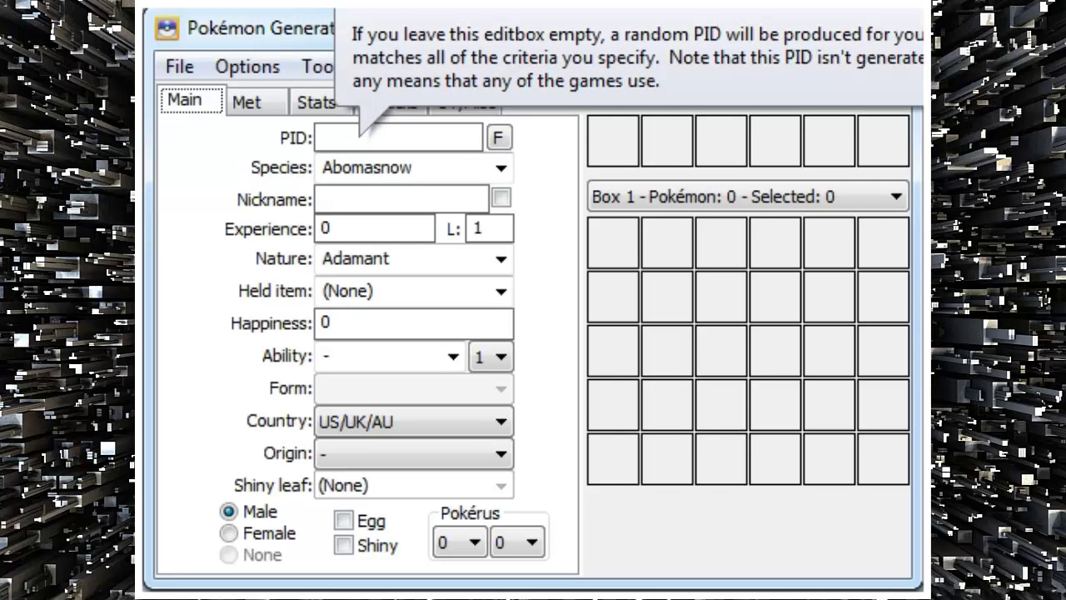
pyautogui.click(367, 168)
pyautogui.write('Shinx')
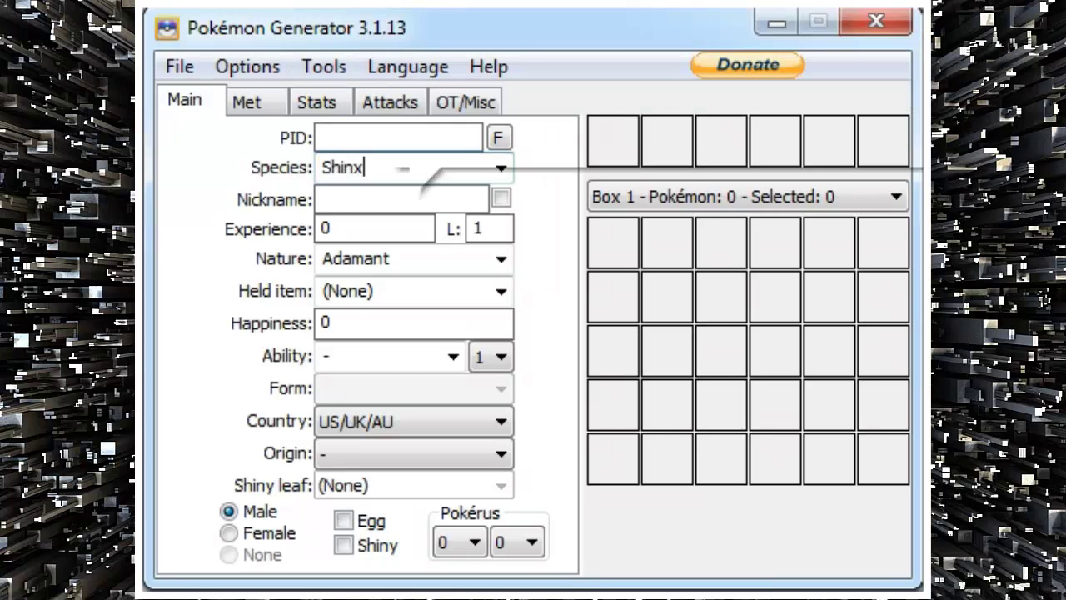
pyautogui.click(375, 199)
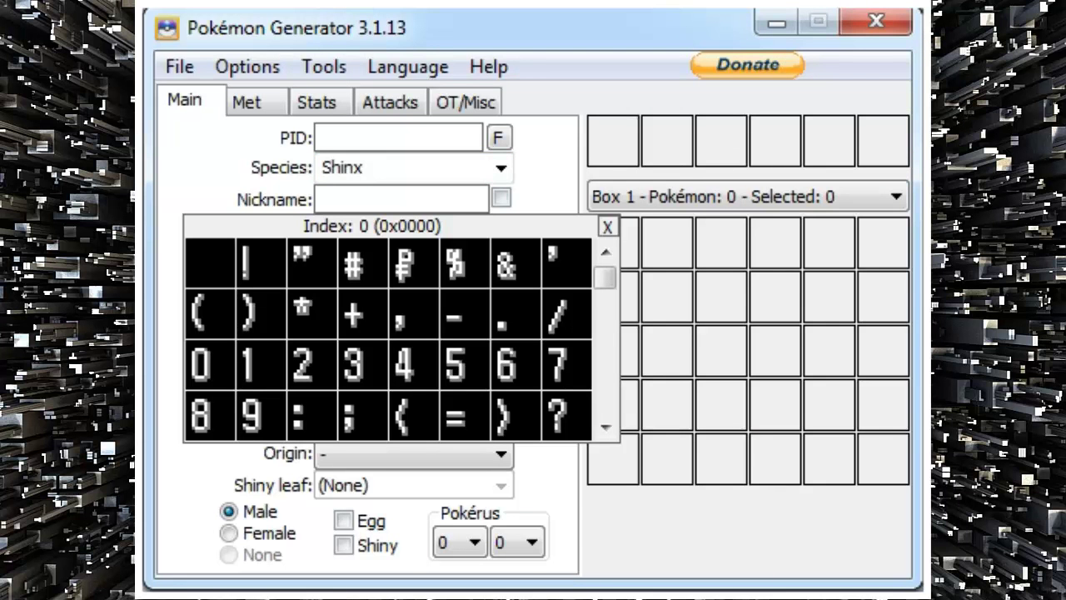
pyautogui.press('Escape')
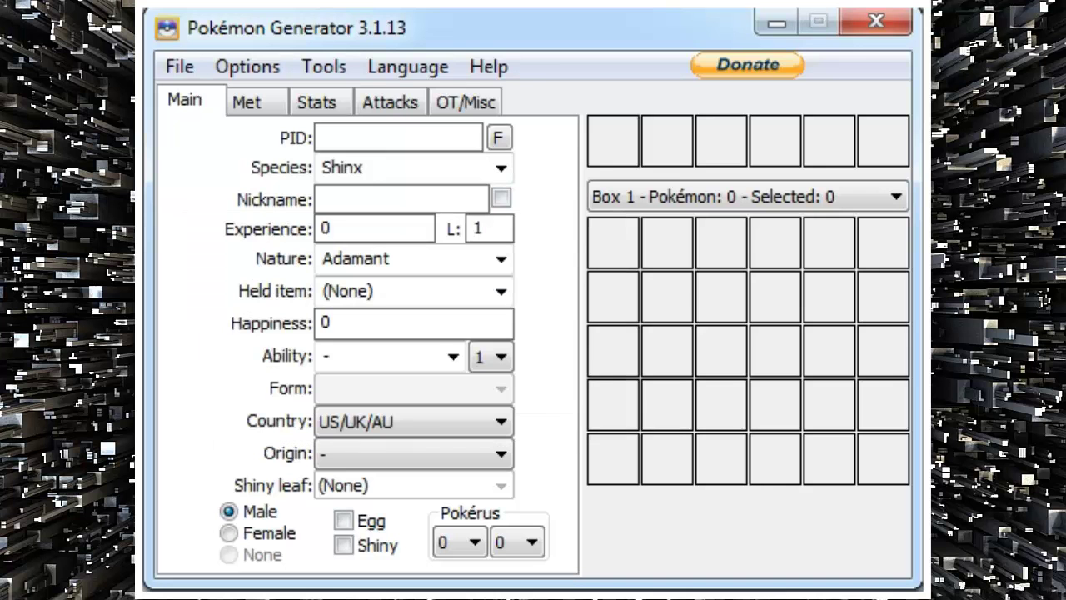
# - Leave the nickname blank and bring up the Nature choices
pyautogui.moveTo(385, 228)
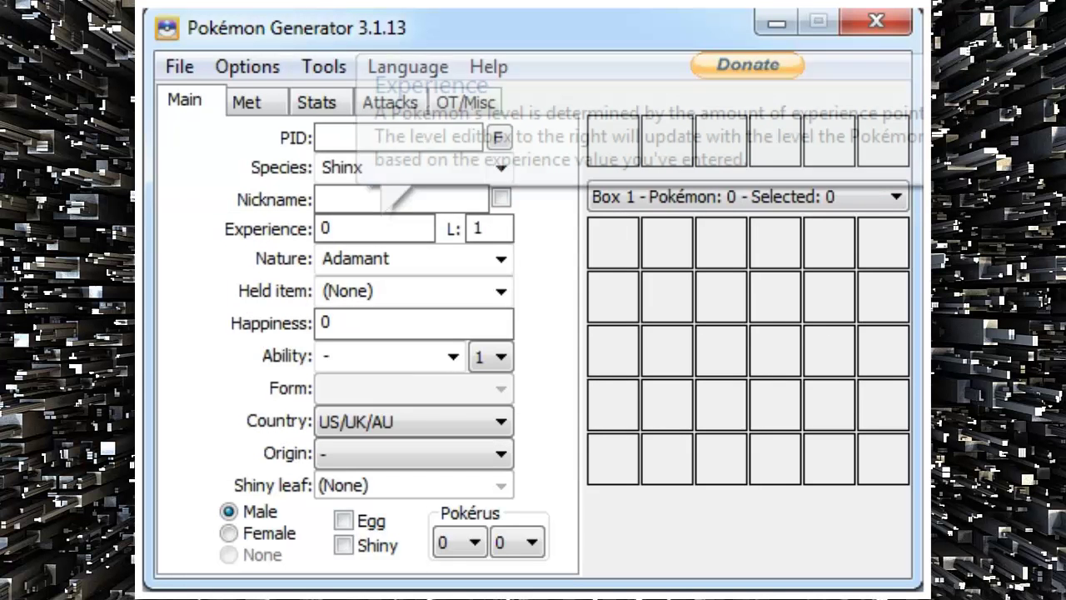
pyautogui.moveTo(490, 228)
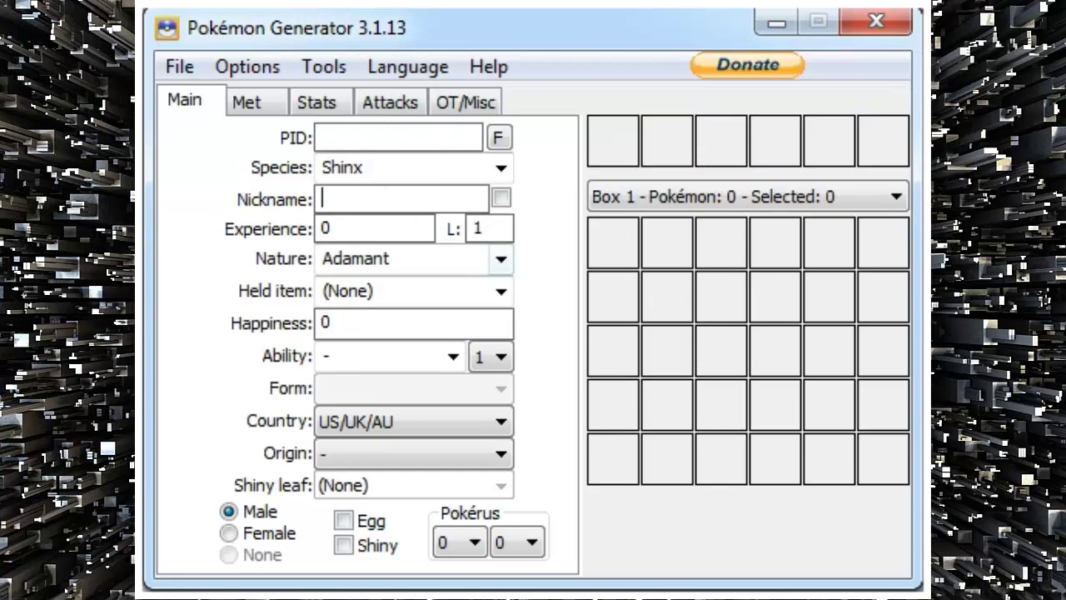
pyautogui.click(400, 198)
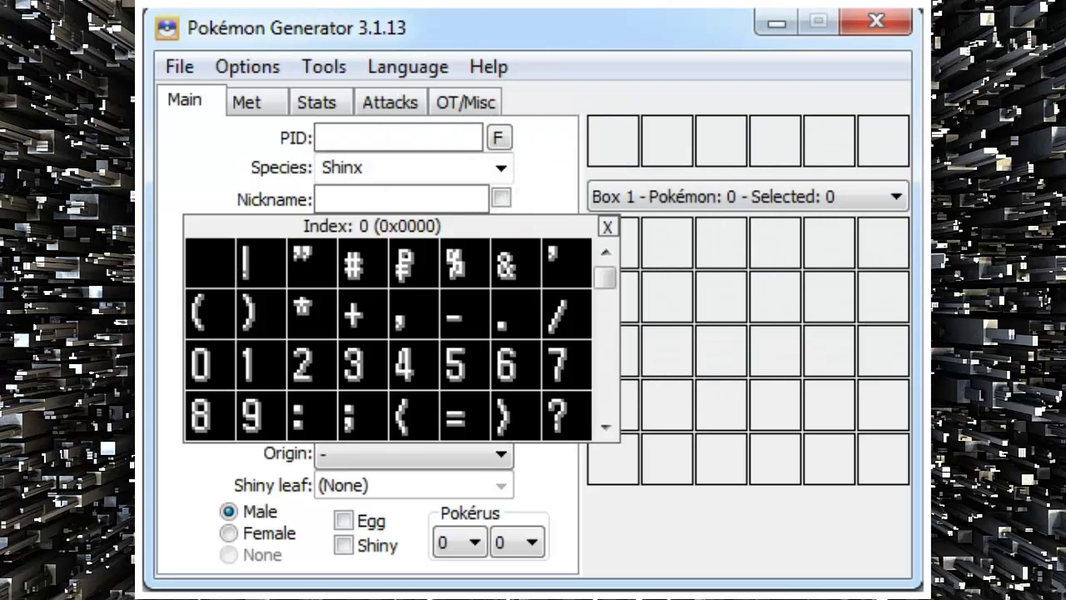
pyautogui.click(501, 258)
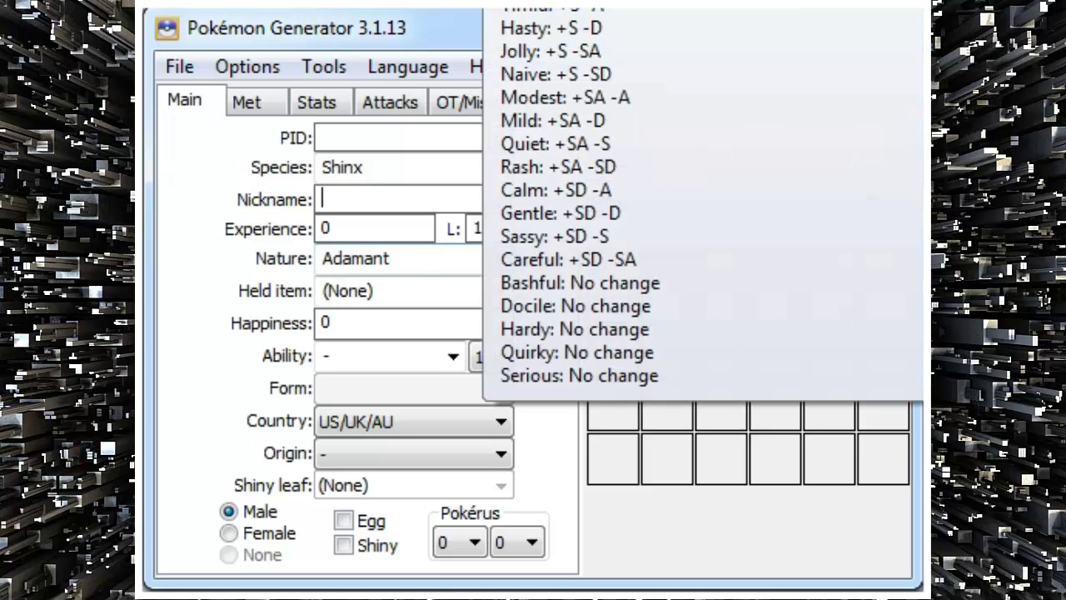
pyautogui.click(400, 198)
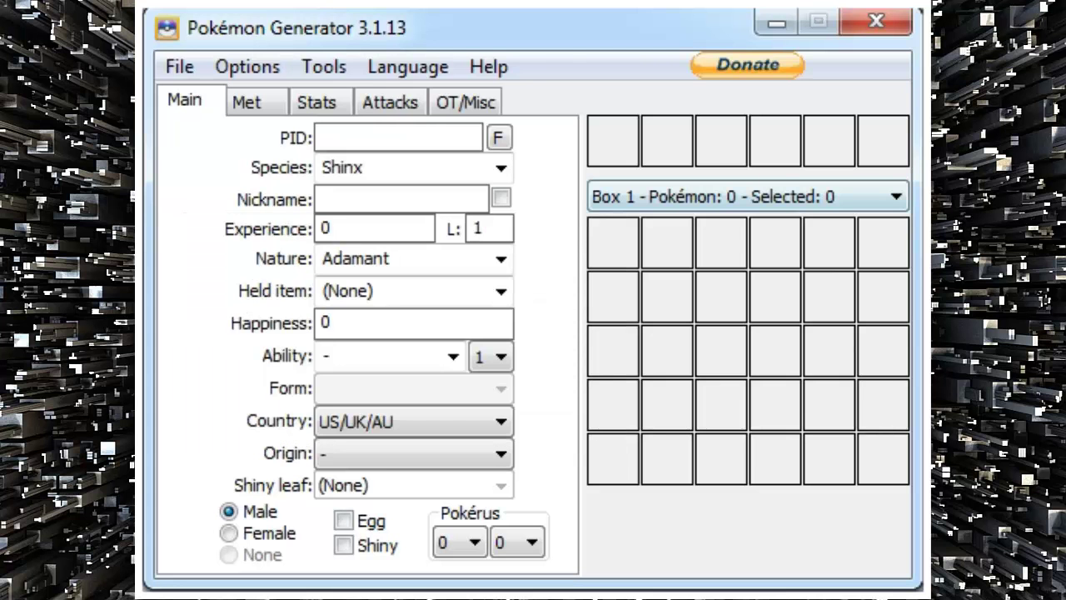
pyautogui.click(500, 258)
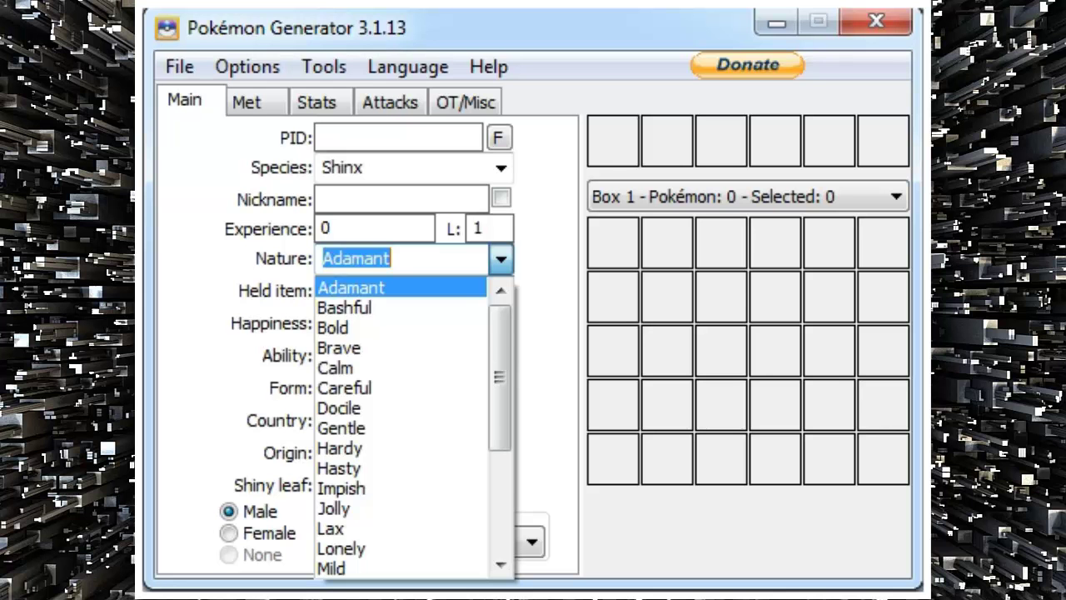
# - Review the nature list and keep Adamant selected
pyautogui.scroll(-2, 399, 333)
pyautogui.scroll(2, 400, 333)
pyautogui.scroll(-2, 400, 333)
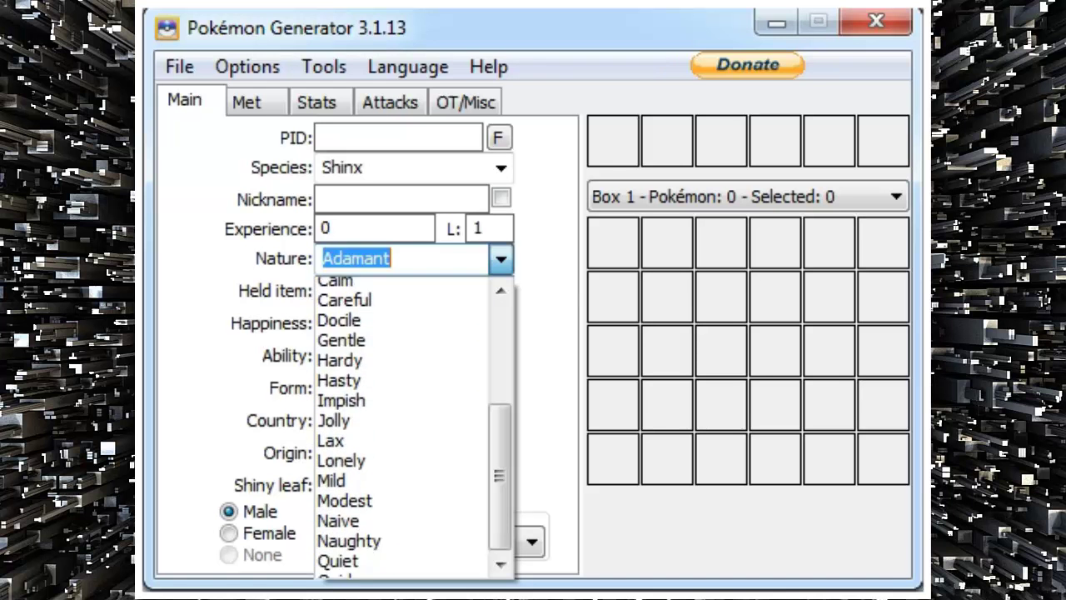
pyautogui.scroll(-2, 400, 348)
pyautogui.scroll(4, 400, 347)
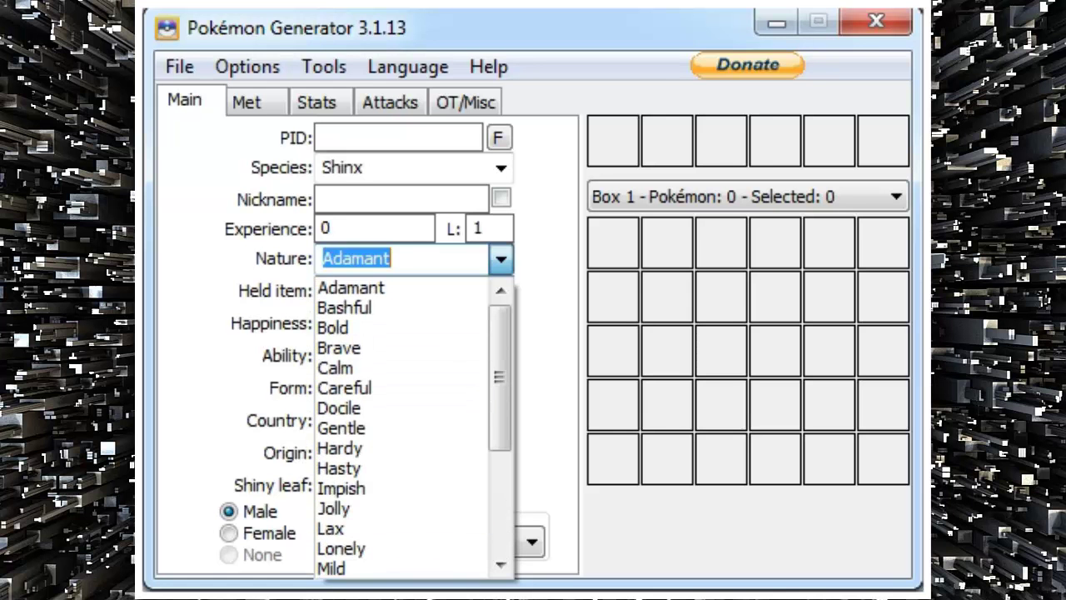
pyautogui.scroll(-3, 400, 333)
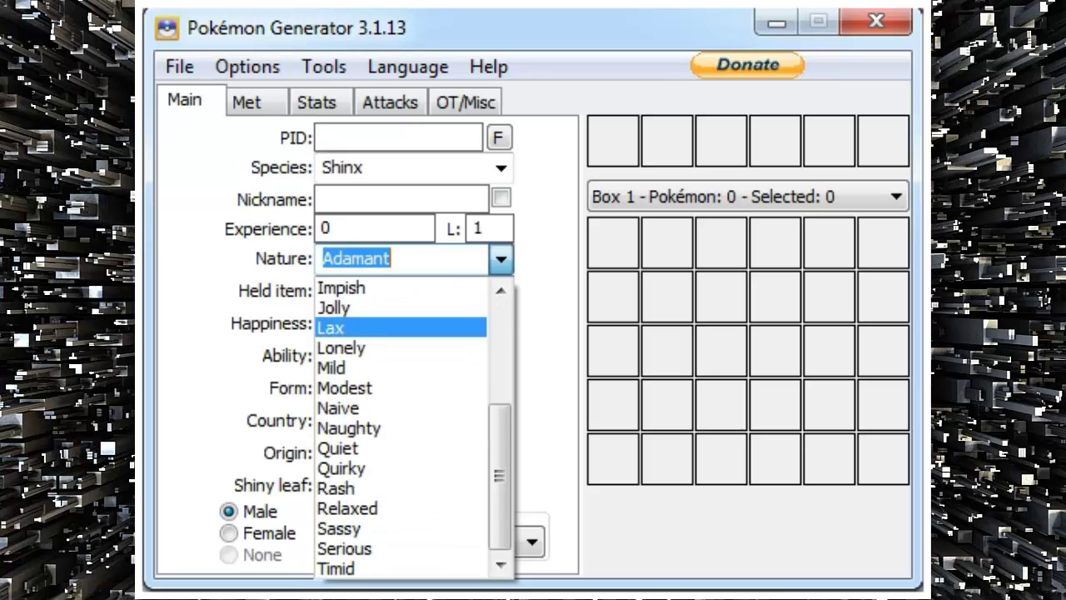
pyautogui.scroll(3, 400, 417)
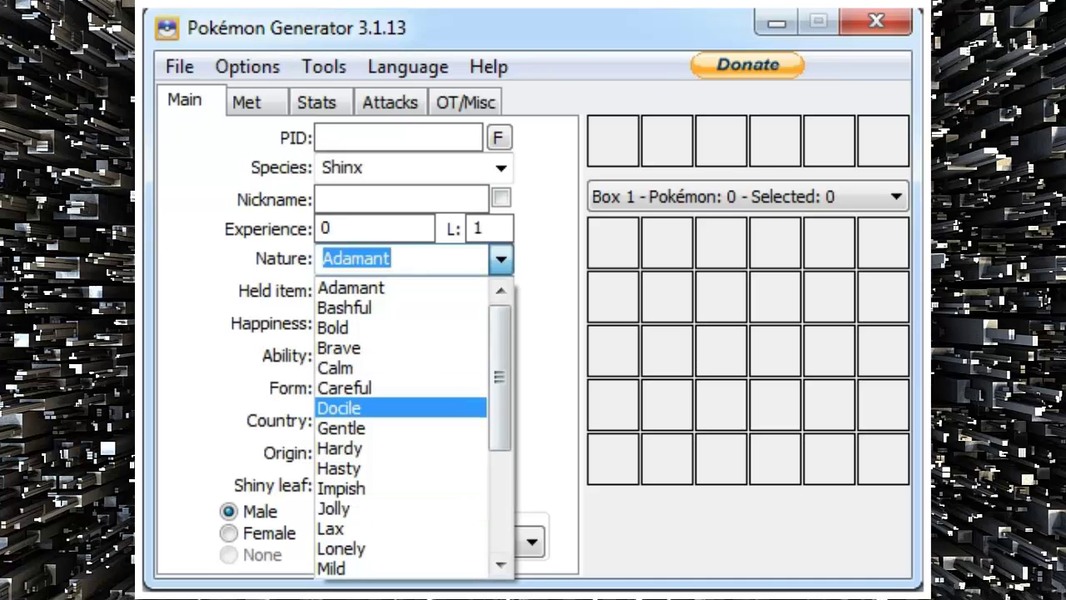
pyautogui.scroll(-3, 400, 388)
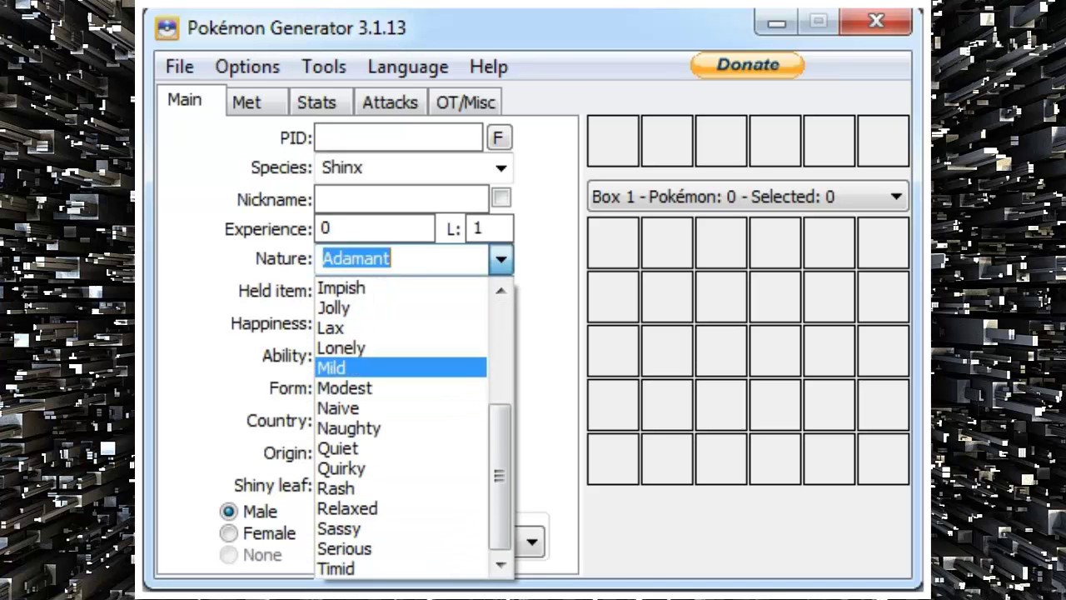
pyautogui.scroll(4, 400, 388)
pyautogui.click(400, 287)
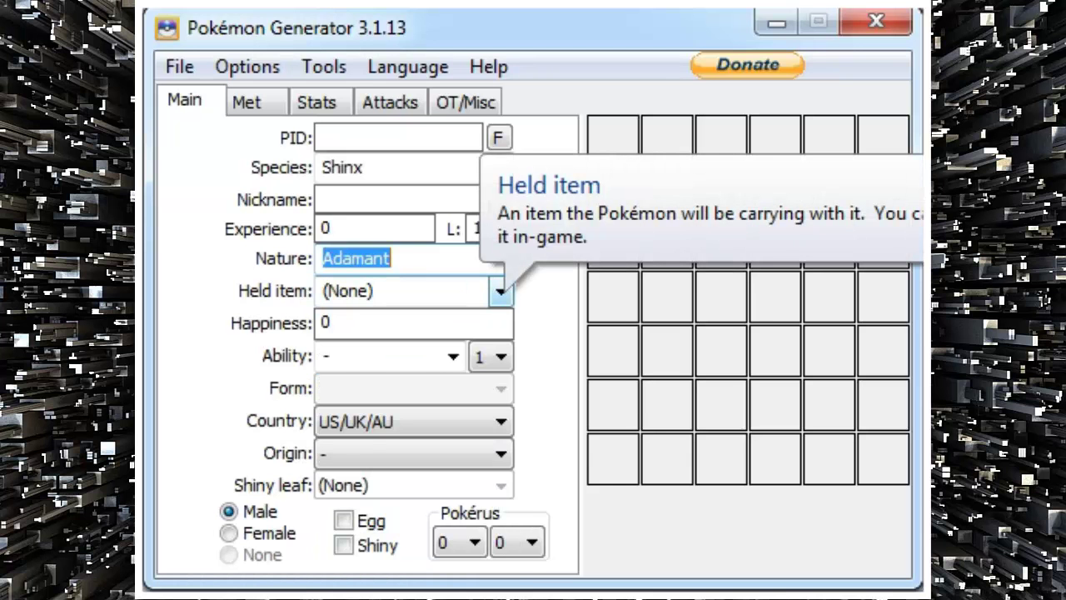
# - Browse the held item list and leave the item as (None)
pyautogui.click(500, 290)
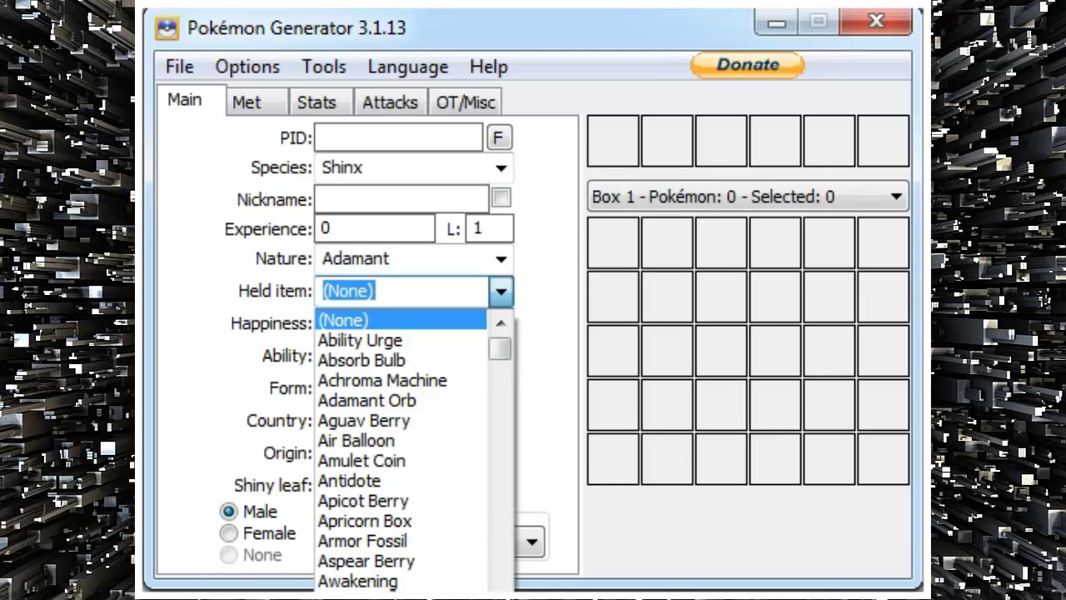
pyautogui.scroll(-8, 400, 460)
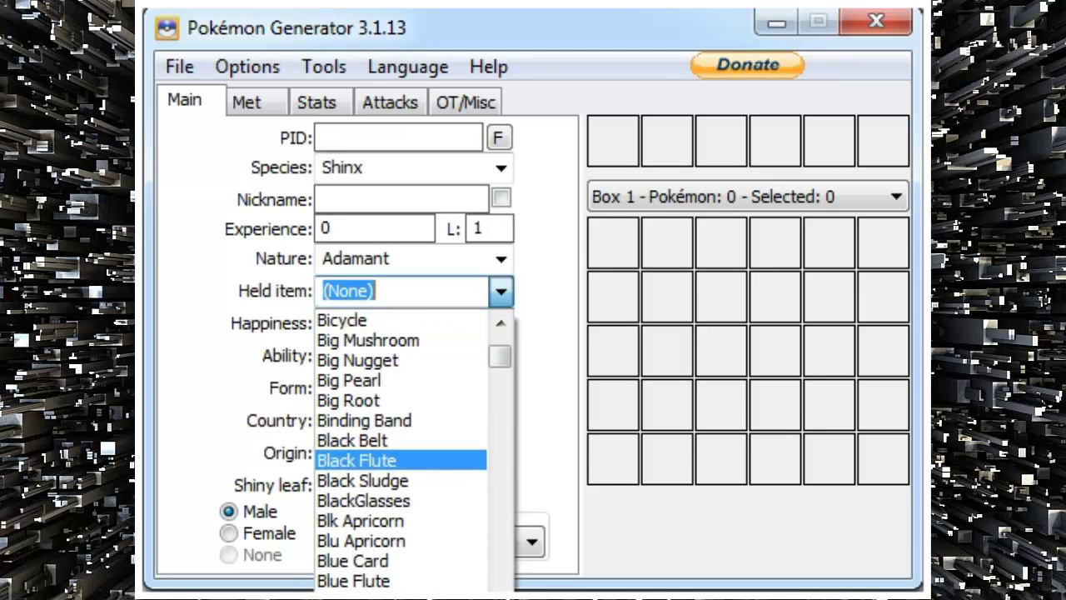
pyautogui.scroll(-7, 400, 460)
pyautogui.scroll(8, 399, 460)
pyautogui.scroll(-16, 400, 460)
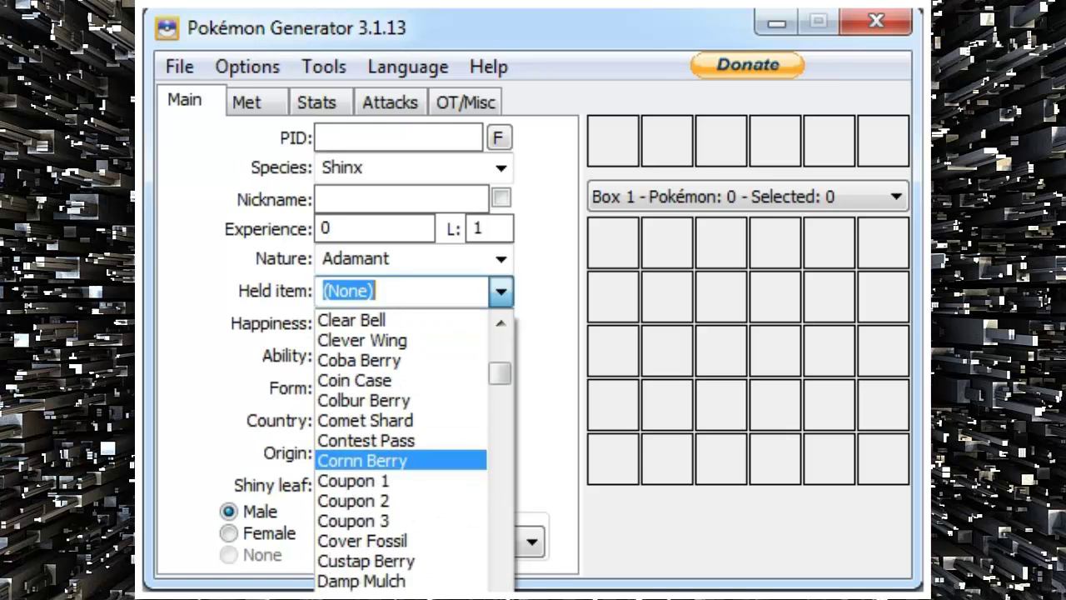
pyautogui.scroll(-7, 400, 460)
pyautogui.click(500, 291)
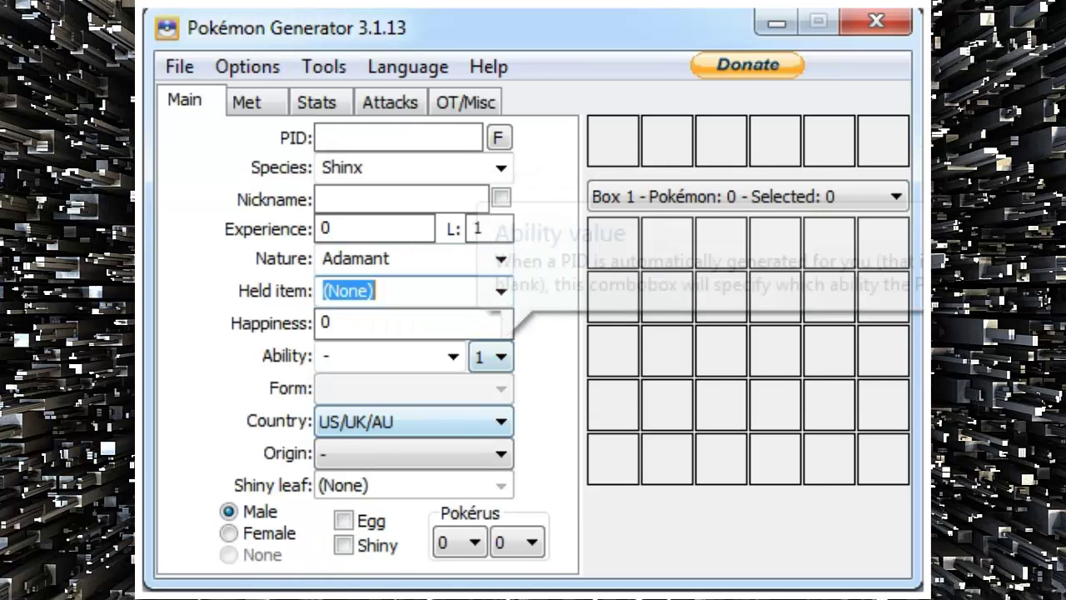
# - Pick Intimidate from the Ability list on the Main tab
pyautogui.click(453, 356)
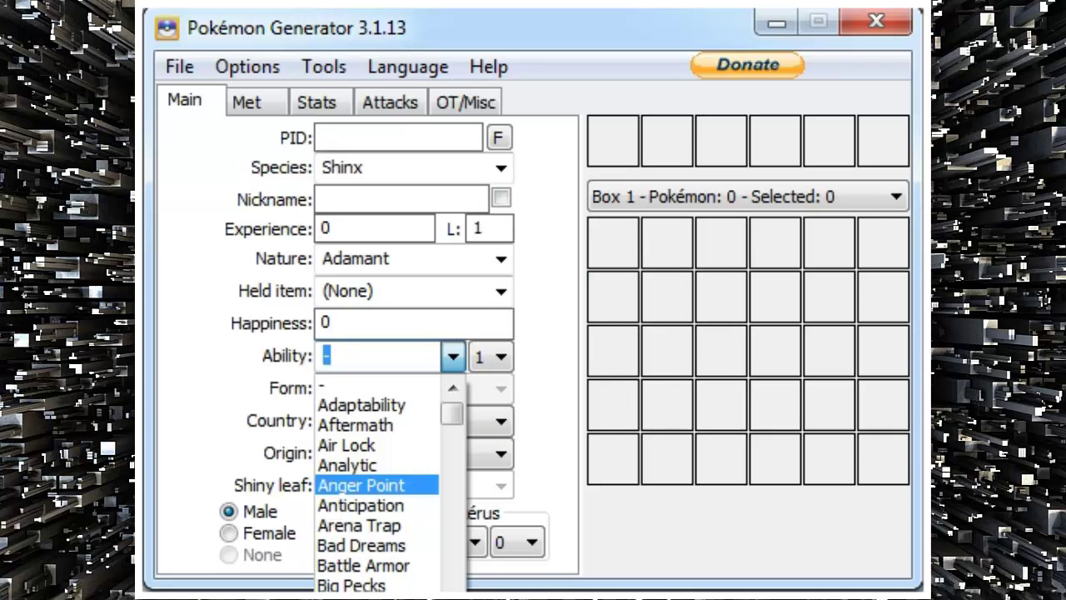
pyautogui.scroll(-20, 375, 483)
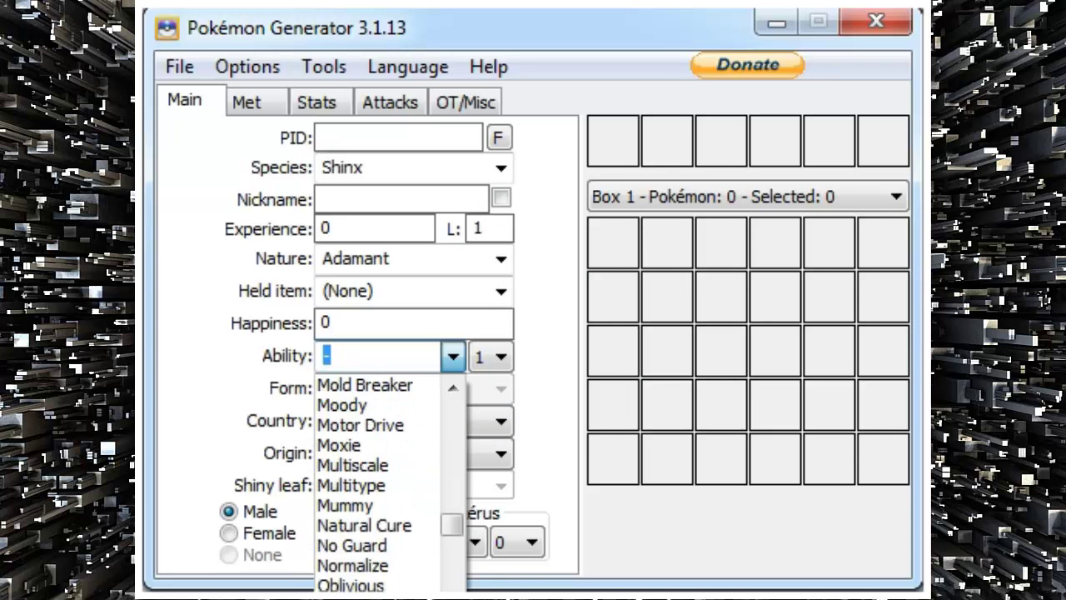
pyautogui.scroll(-3, 375, 483)
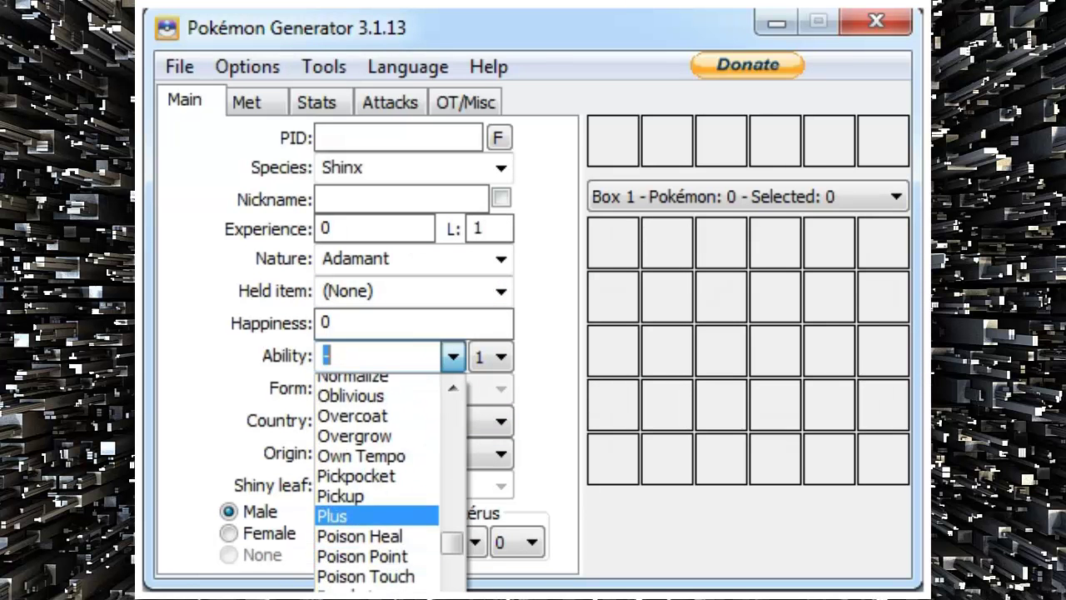
pyautogui.scroll(-5, 374, 483)
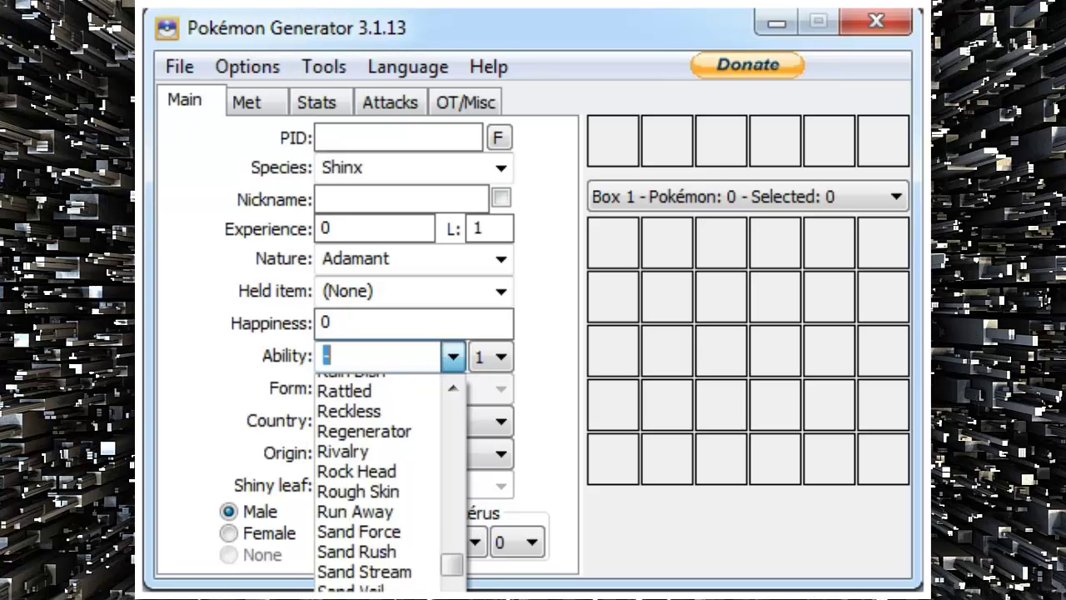
pyautogui.scroll(-5, 375, 484)
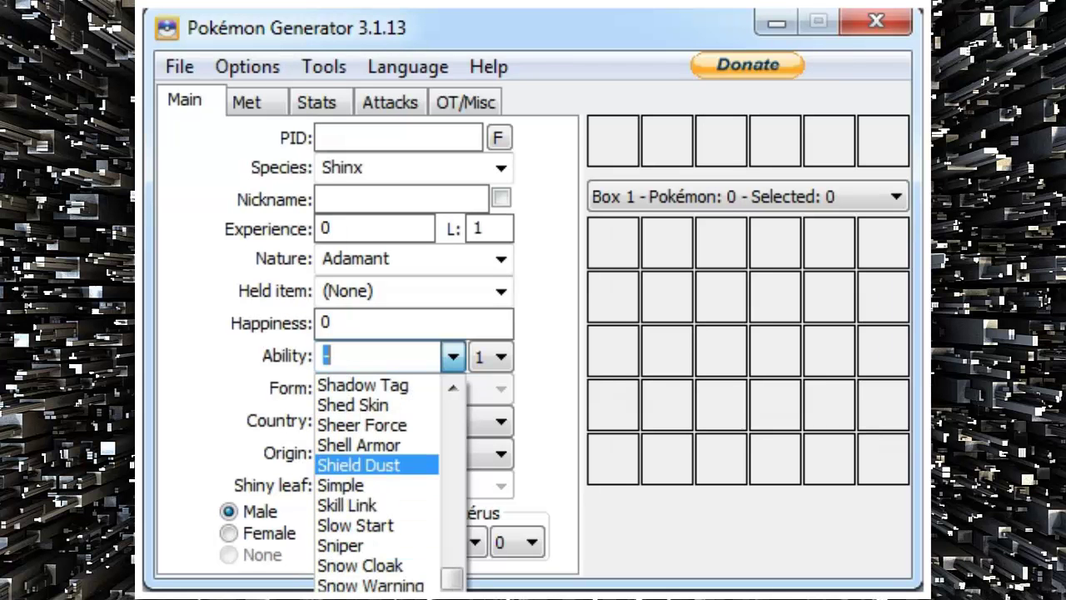
pyautogui.scroll(10, 375, 483)
pyautogui.scroll(6, 375, 483)
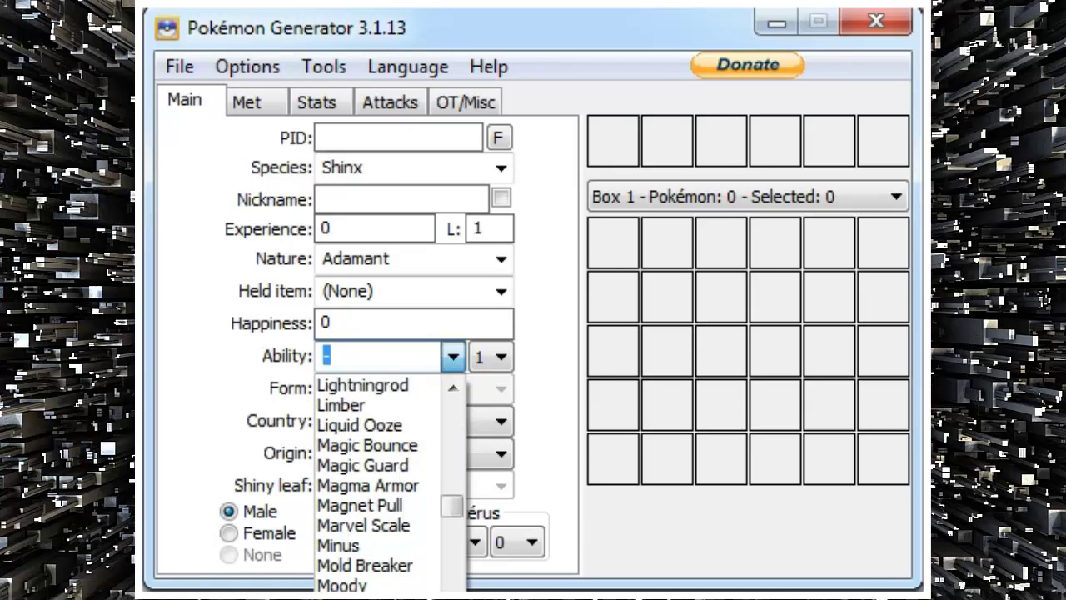
pyautogui.scroll(6, 374, 483)
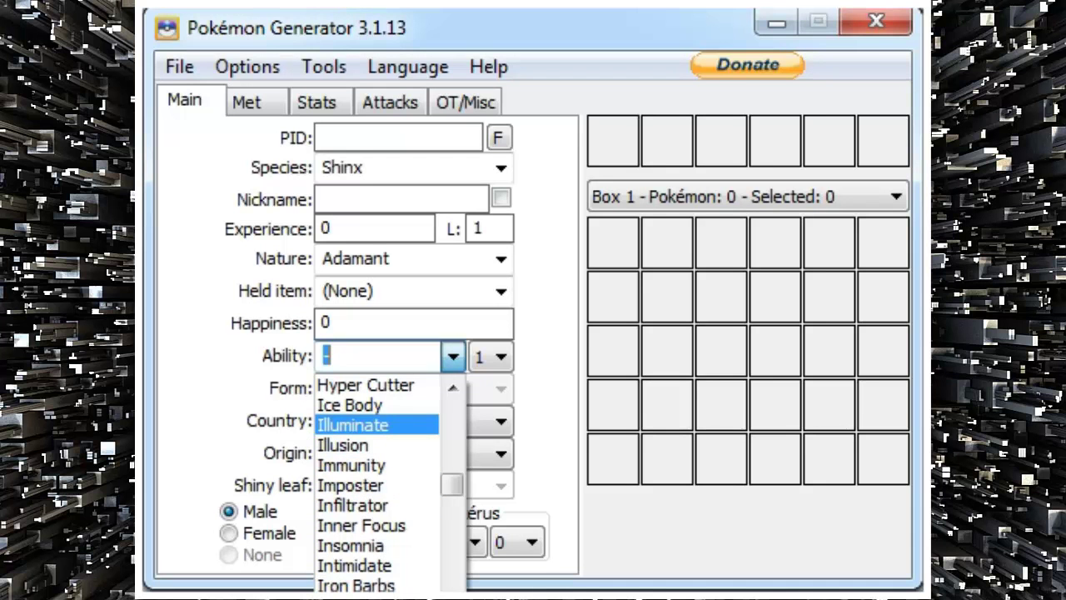
pyautogui.click(358, 565)
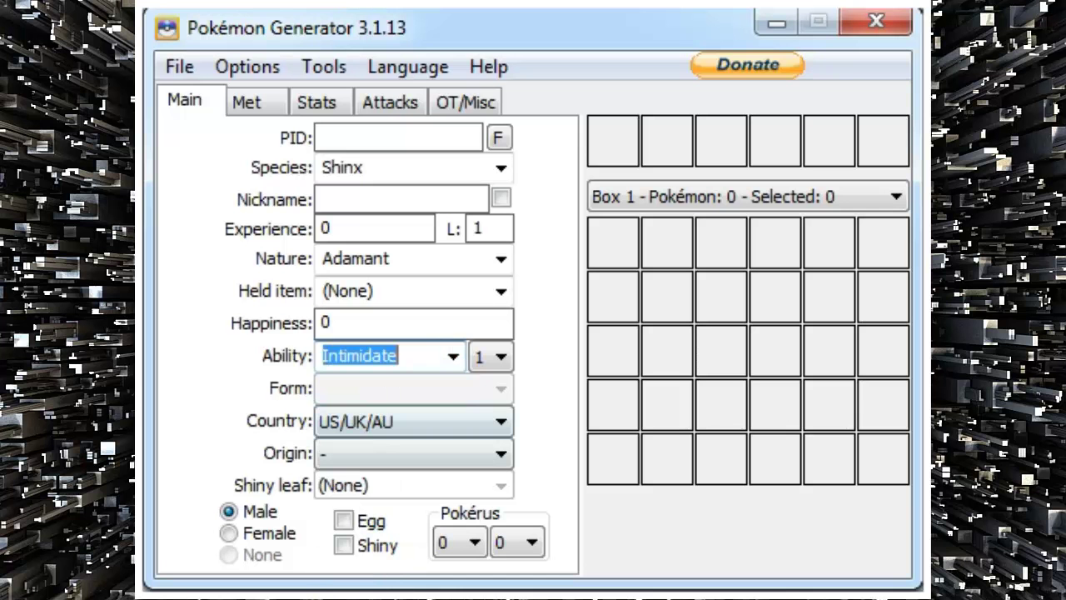
pyautogui.click(479, 356)
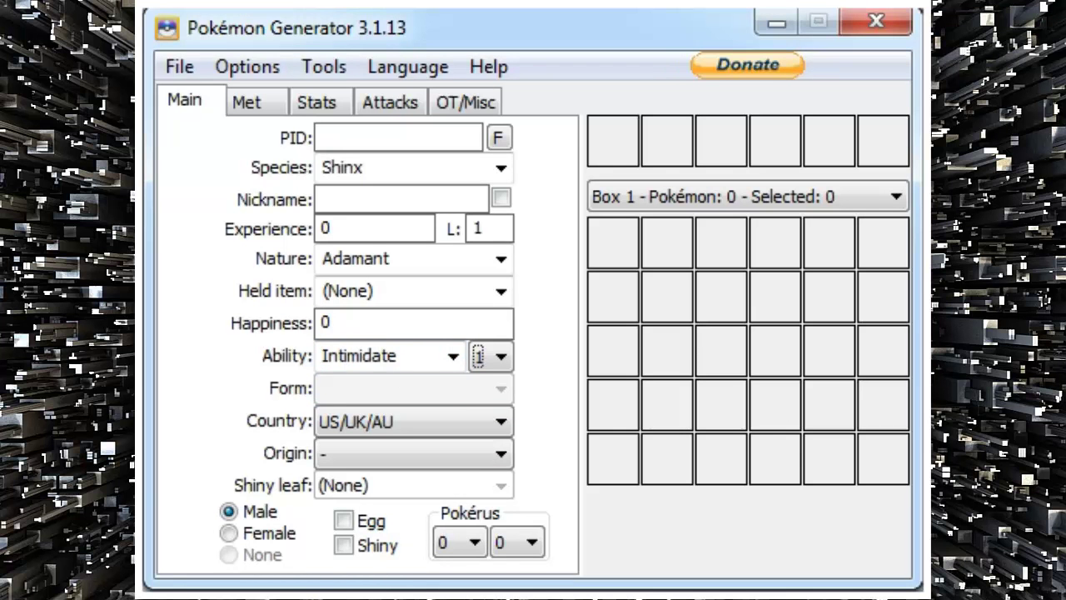
# - Set the met location to Cold Storage on the Met page
pyautogui.click(246, 101)
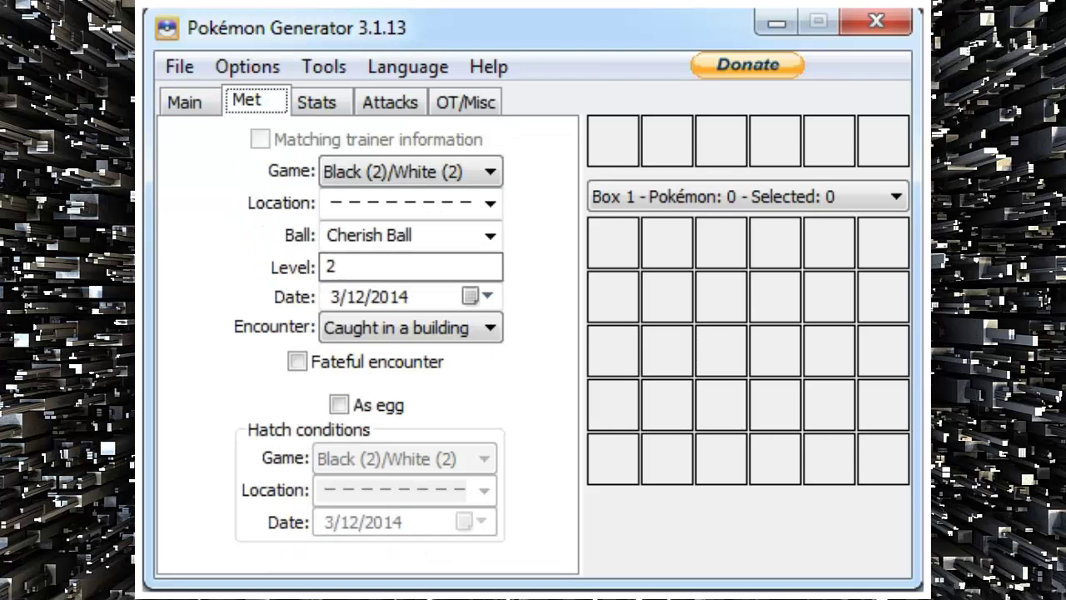
pyautogui.click(409, 202)
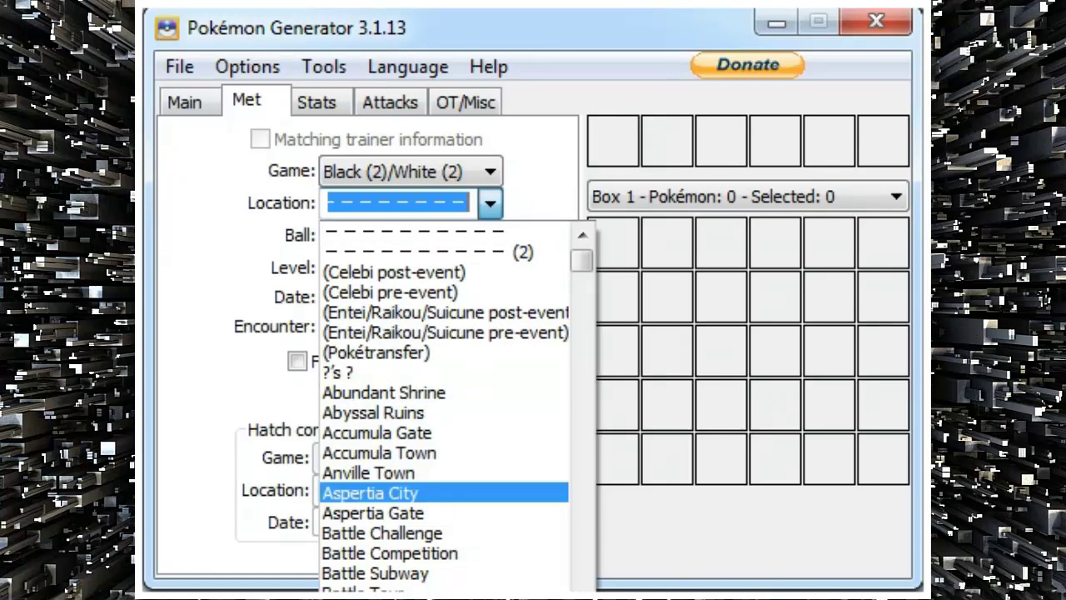
pyautogui.scroll(-2, 441, 514)
pyautogui.scroll(-6, 442, 409)
pyautogui.click(408, 171)
pyautogui.click(409, 171)
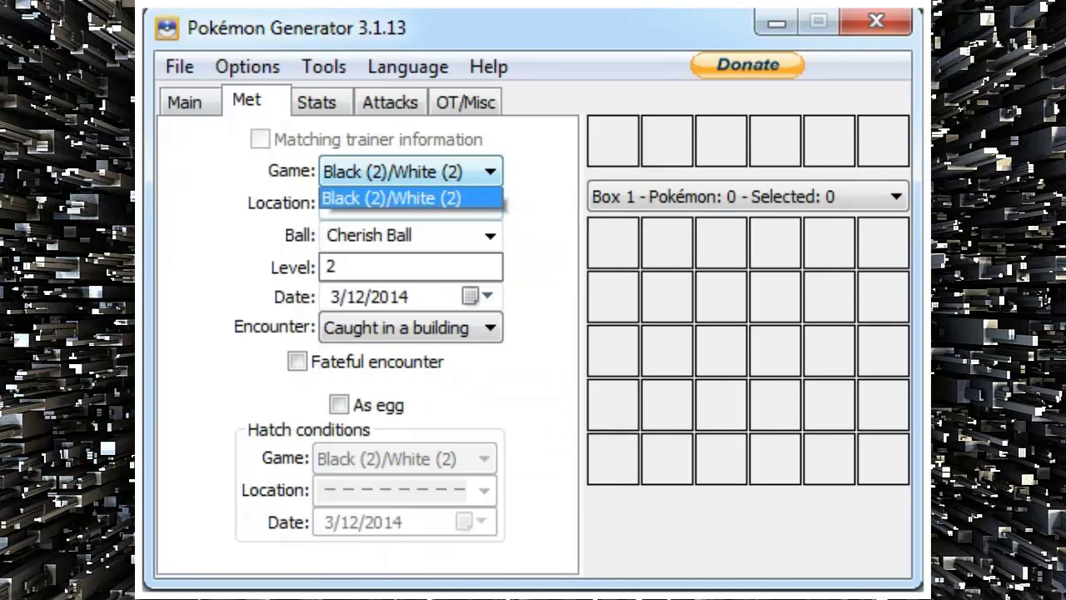
pyautogui.click(408, 171)
pyautogui.click(490, 235)
pyautogui.click(491, 202)
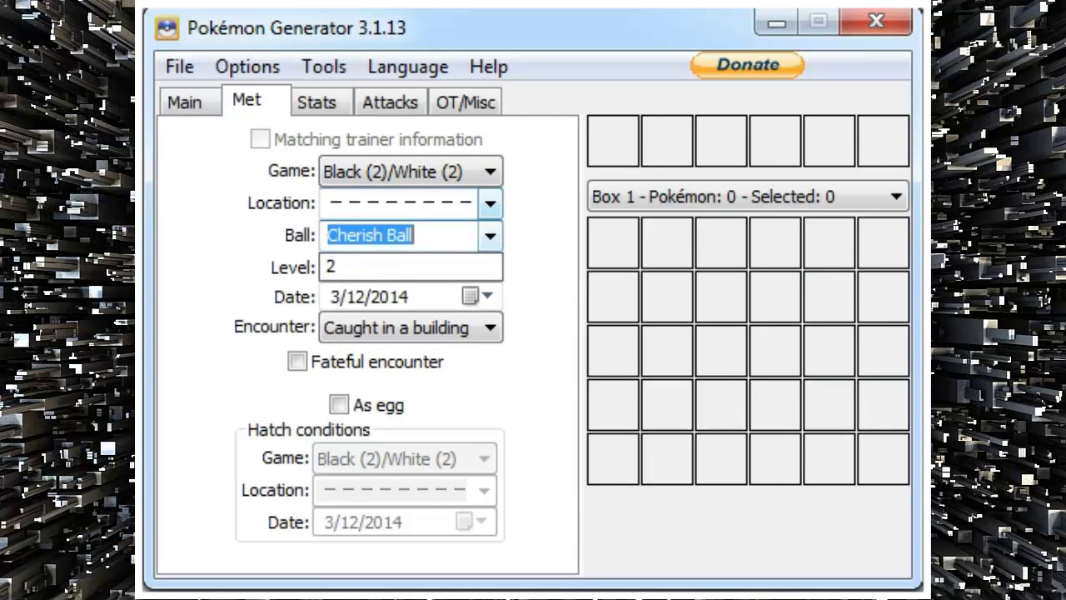
pyautogui.click(491, 202)
pyautogui.scroll(-8, 442, 493)
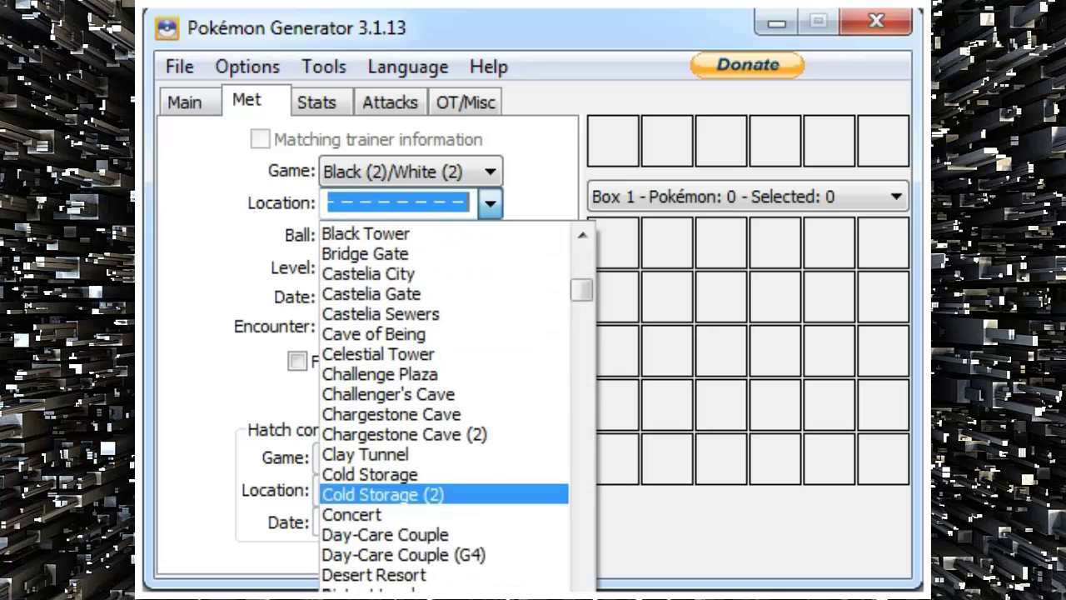
pyautogui.click(392, 493)
# - Choose Great Ball and change the met level from 2 to 1
pyautogui.click(490, 235)
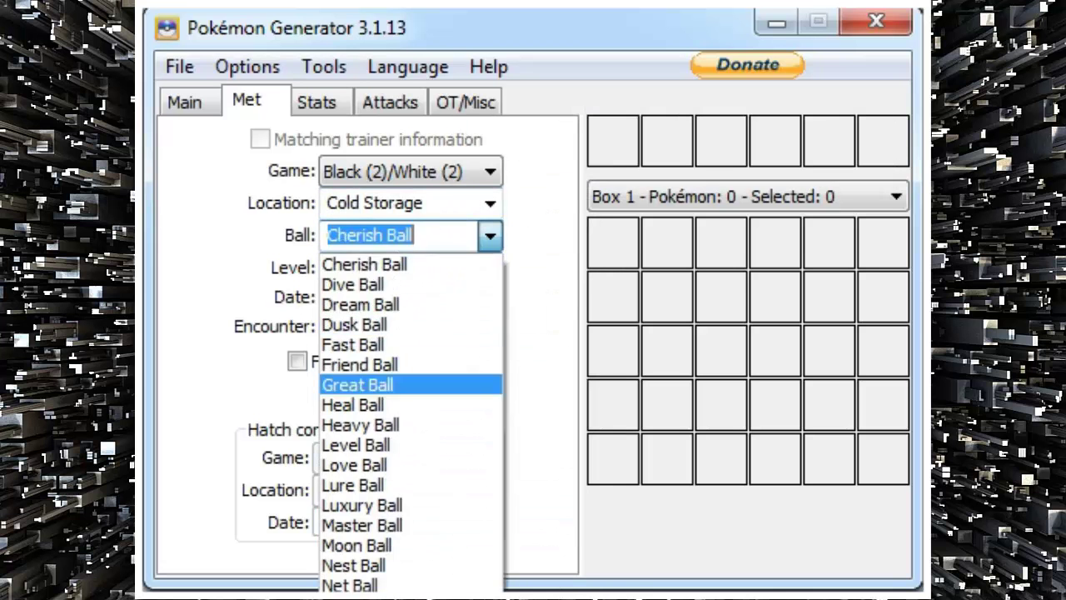
pyautogui.click(358, 383)
pyautogui.click(375, 266)
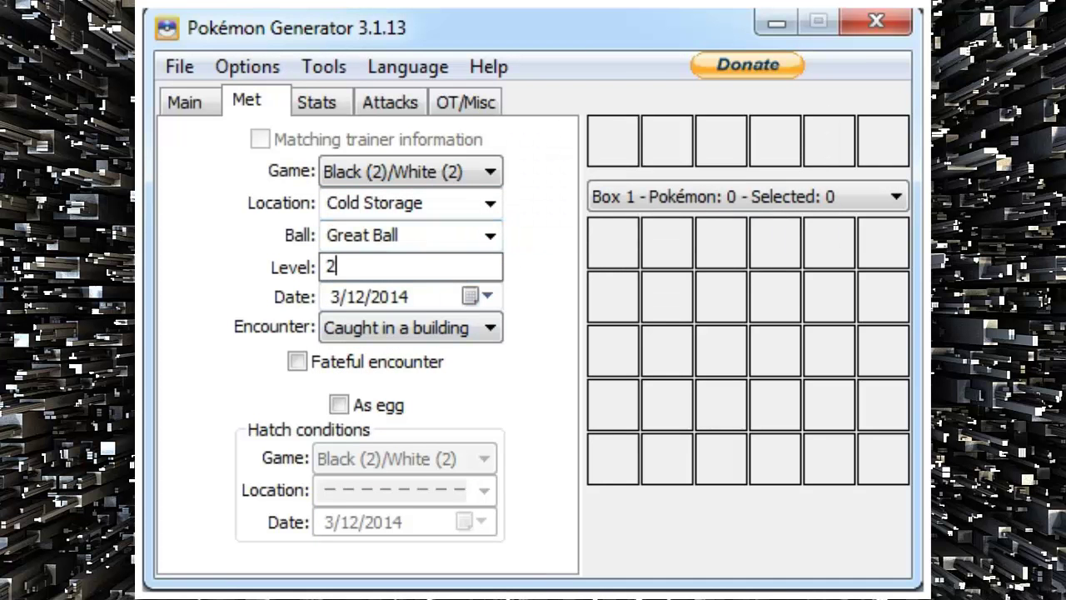
pyautogui.press('BackSpace')
pyautogui.write('1')
# - Tick As egg on the Met page and Egg on the Main page
pyautogui.moveTo(298, 361)
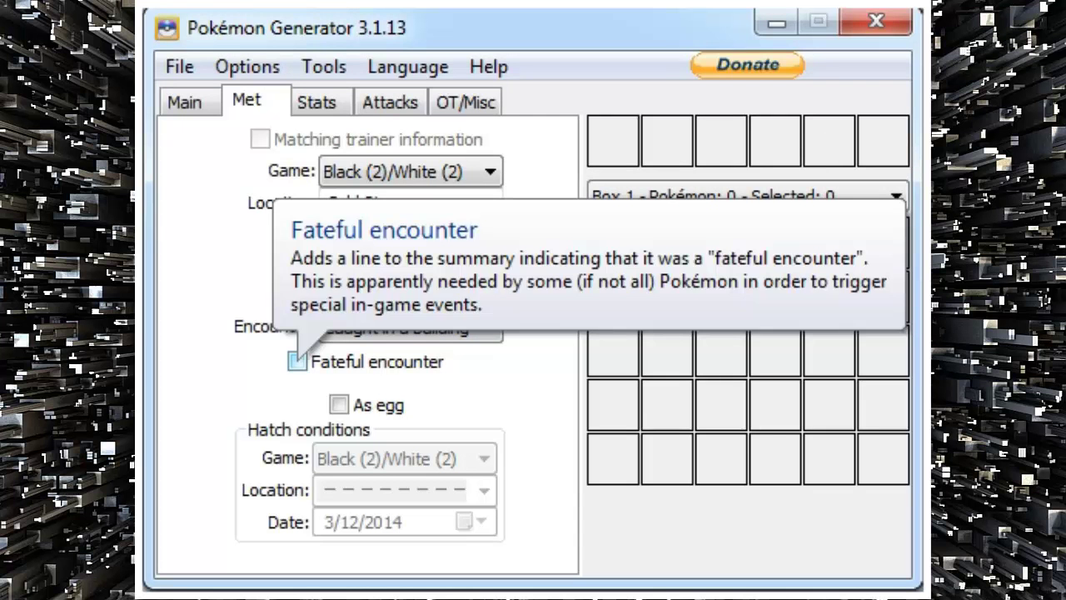
pyautogui.click(338, 405)
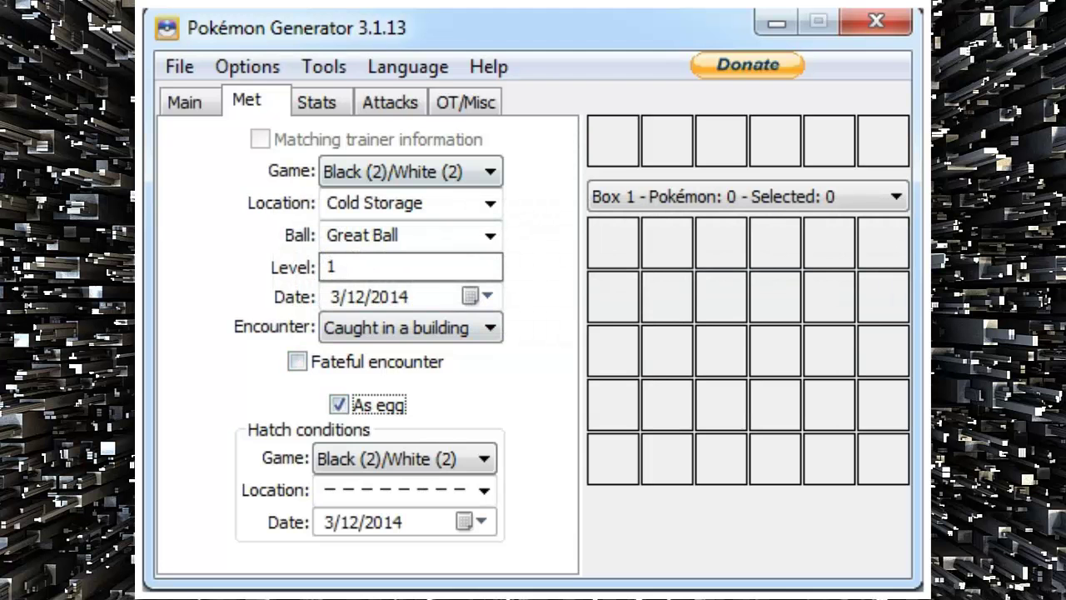
pyautogui.click(188, 101)
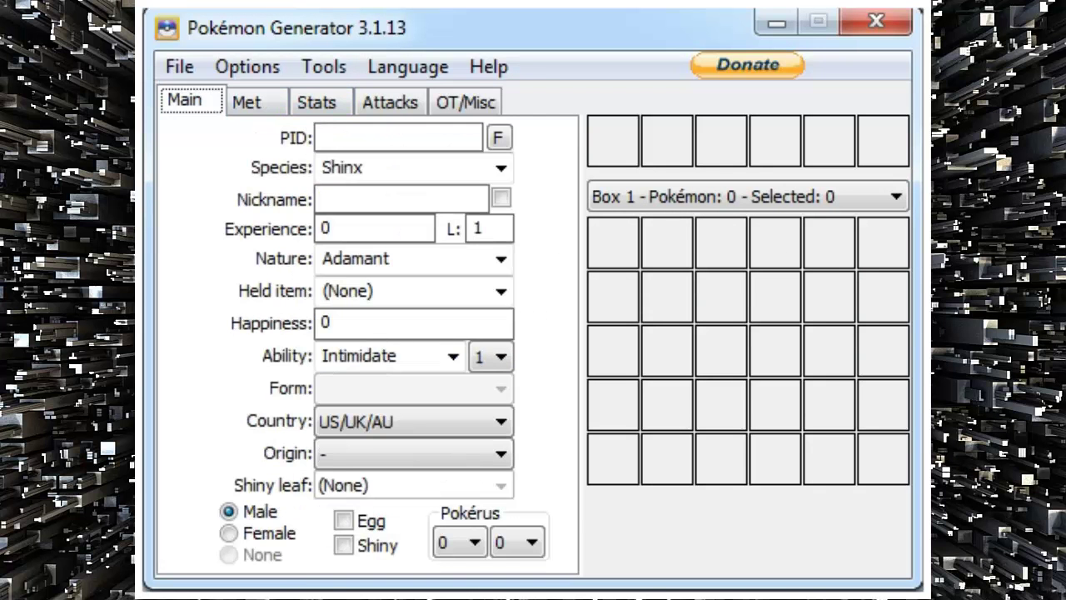
pyautogui.click(343, 521)
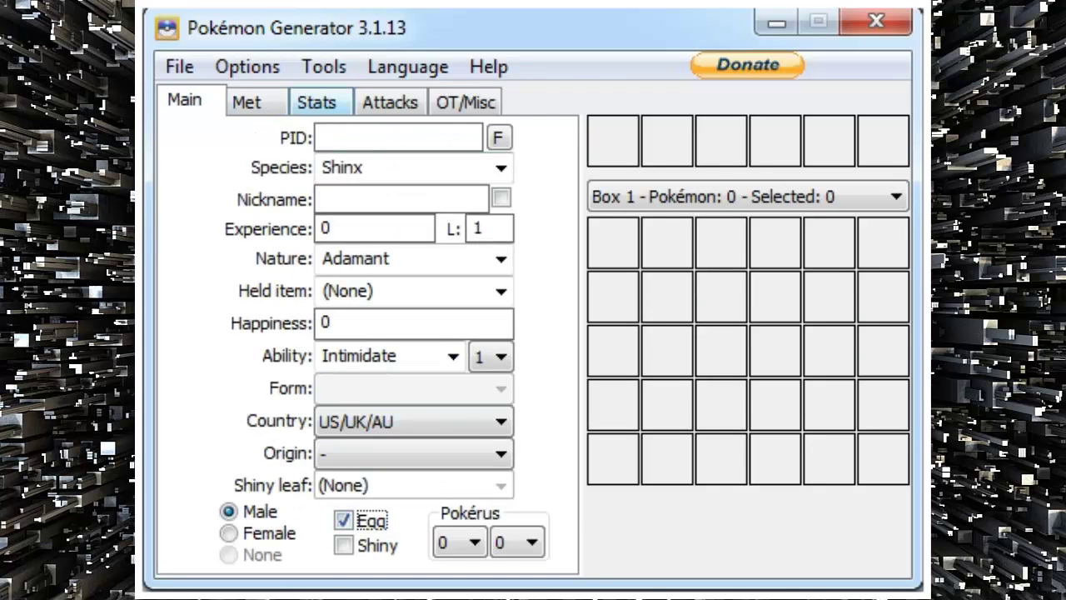
pyautogui.click(317, 102)
# - Randomize the Shinx's IVs, then its EVs to a 510 total
pyautogui.click(306, 434)
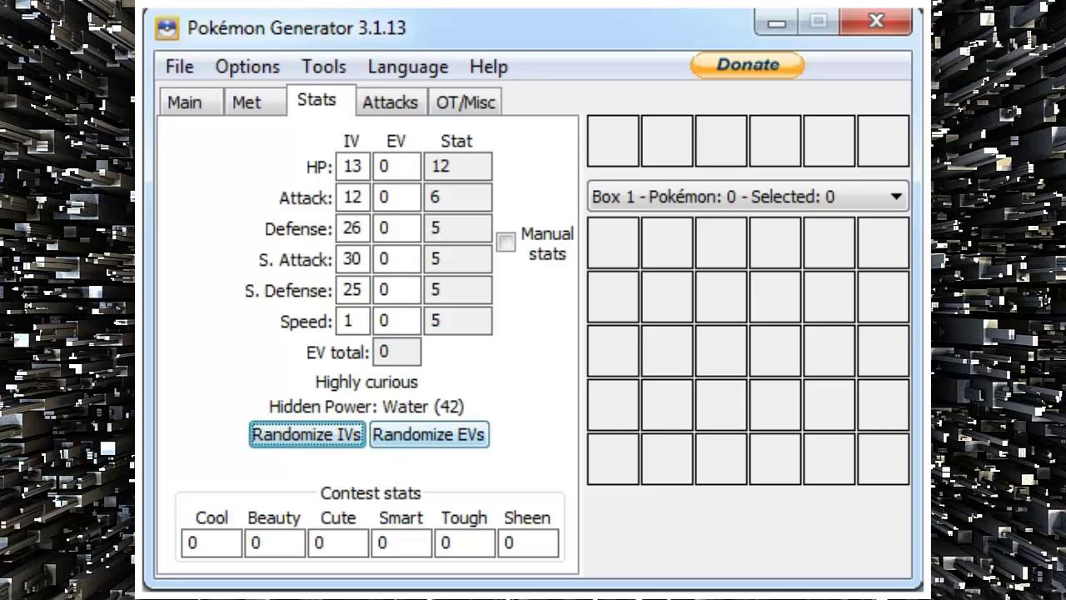
pyautogui.moveTo(433, 407)
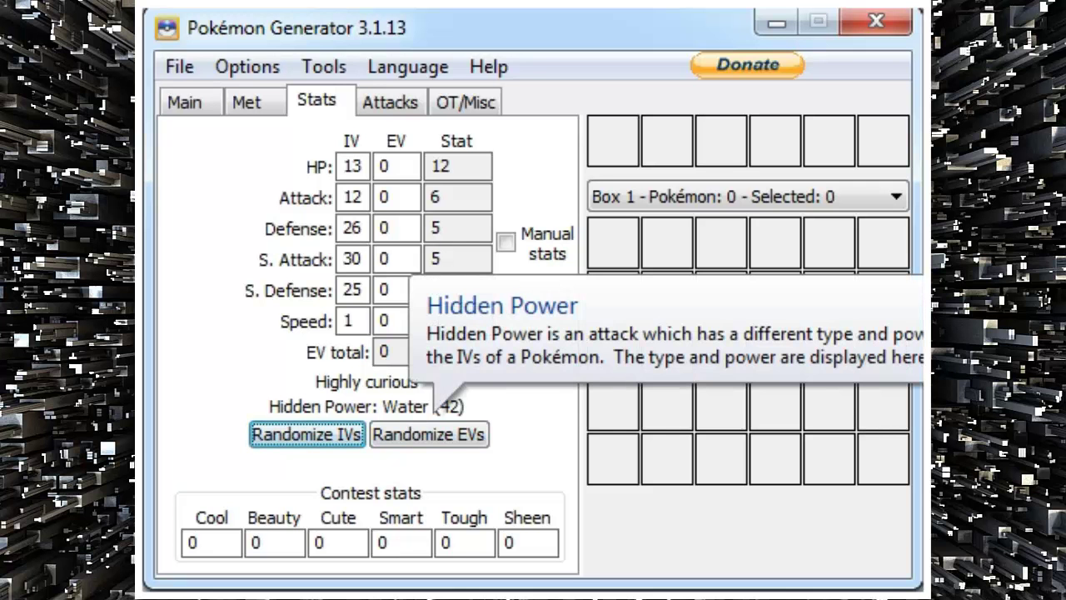
pyautogui.click(429, 435)
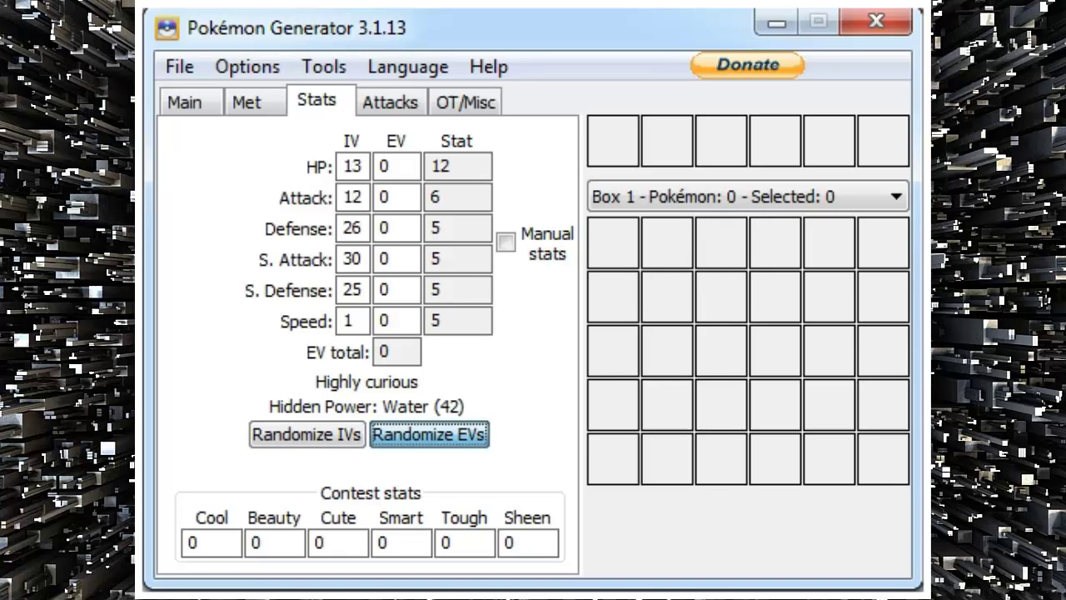
pyautogui.click(430, 434)
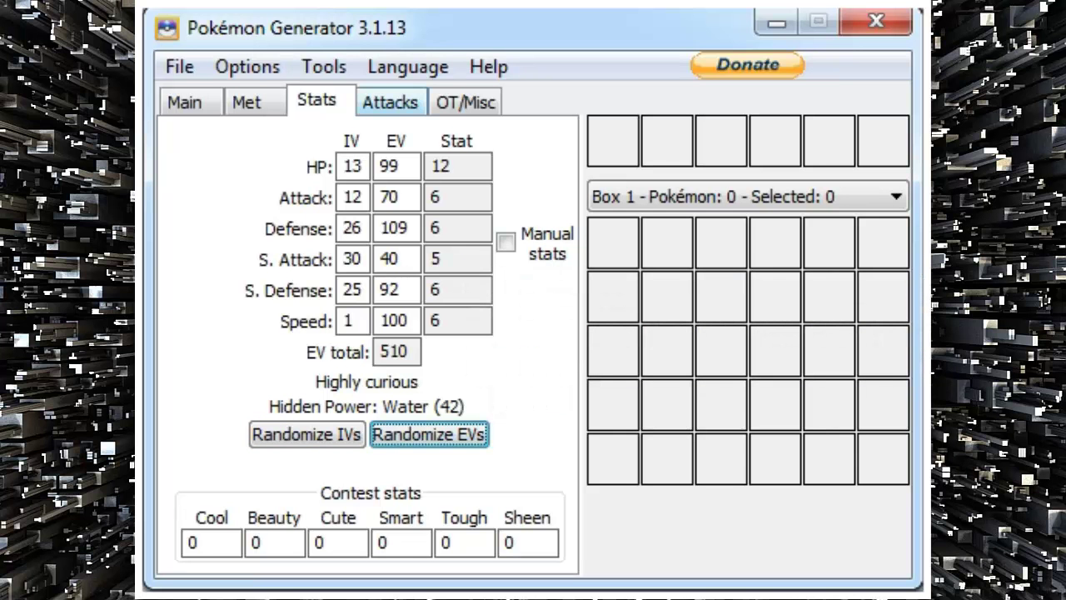
# - Set the first two moves to Thunder Fang and Shock Wave
pyautogui.click(390, 102)
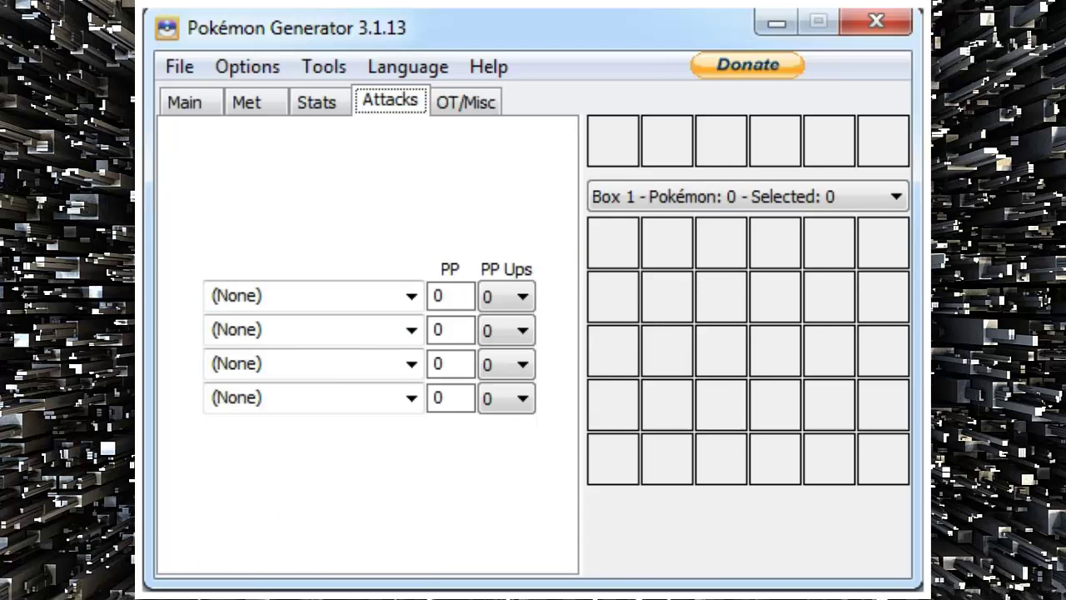
pyautogui.click(411, 296)
pyautogui.write('thu')
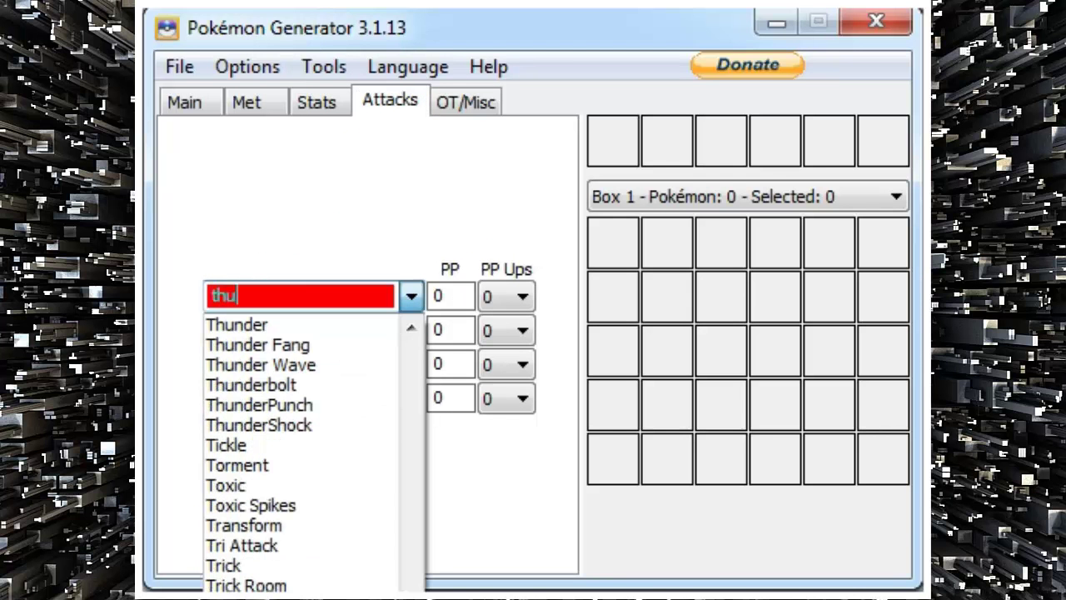
pyautogui.write('n')
pyautogui.press('Down')
pyautogui.press('Down')
pyautogui.press('Tab')
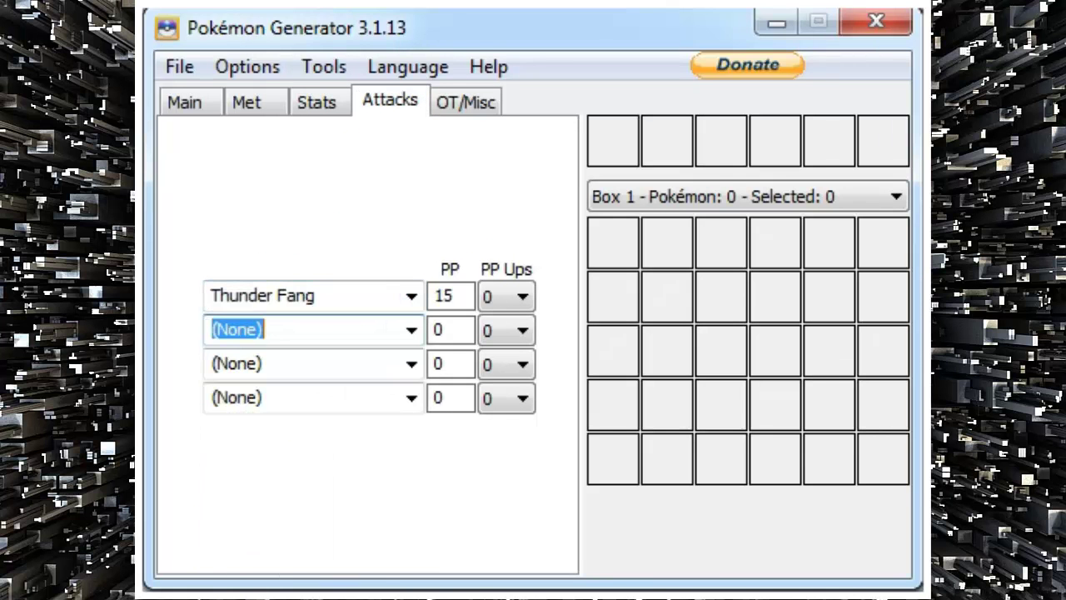
pyautogui.write('c')
pyautogui.press('BackSpace')
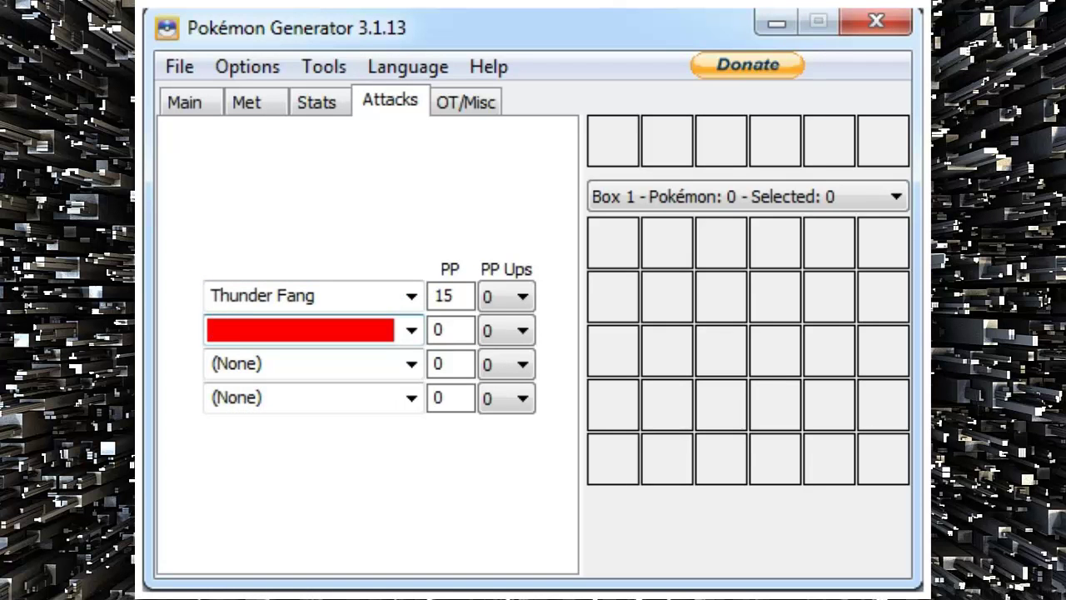
pyautogui.write('Shock')
pyautogui.write(' Wave')
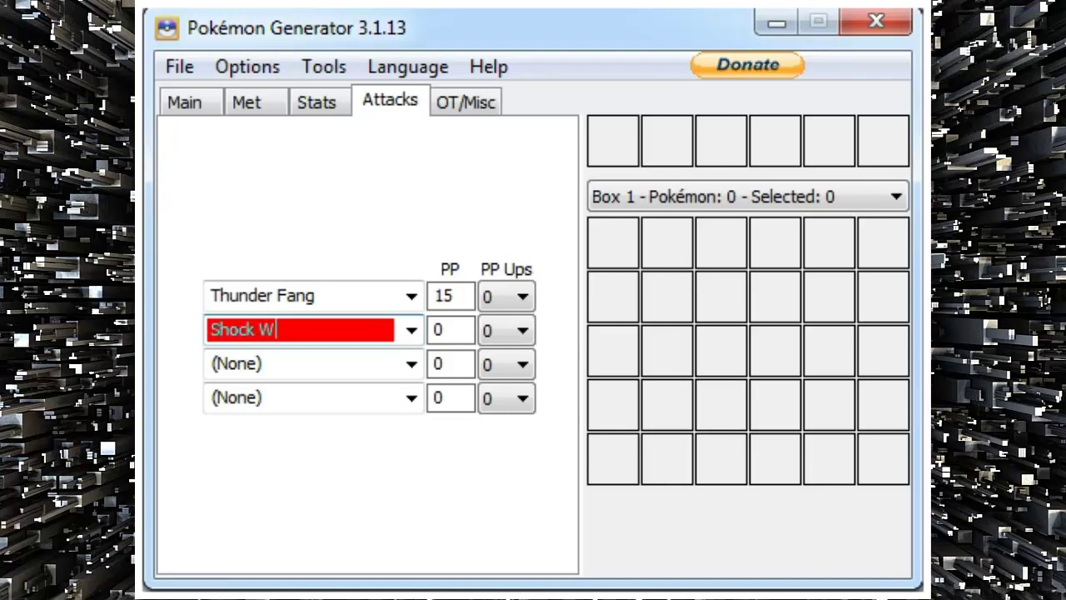
pyautogui.press('Tab')
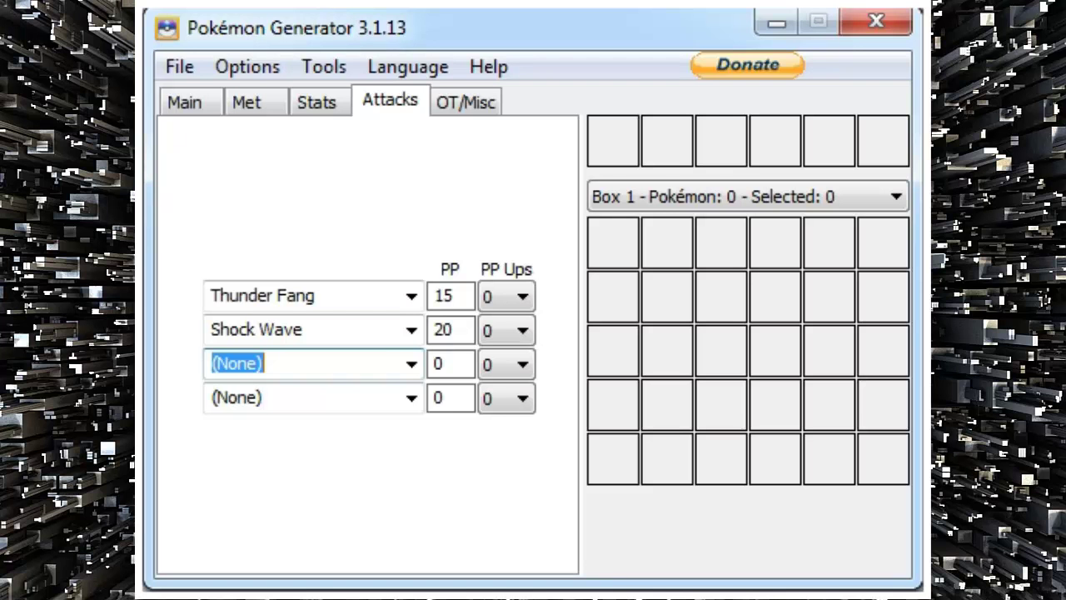
# - Fill the third and fourth move slots with Tackle and Ice Fang
pyautogui.write('tackle')
pyautogui.press('Tab')
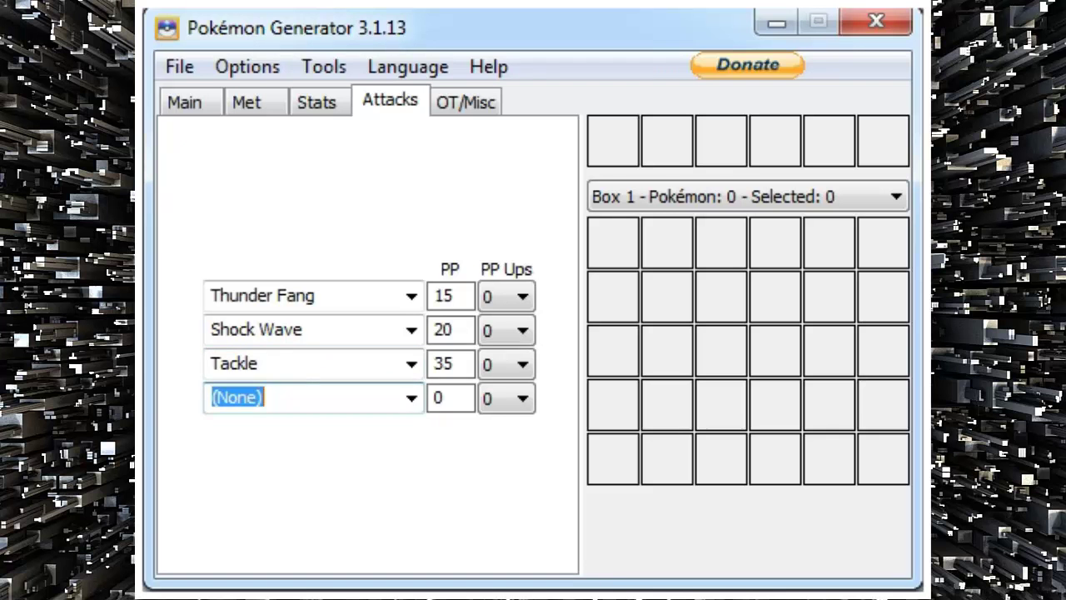
pyautogui.write('ice fan')
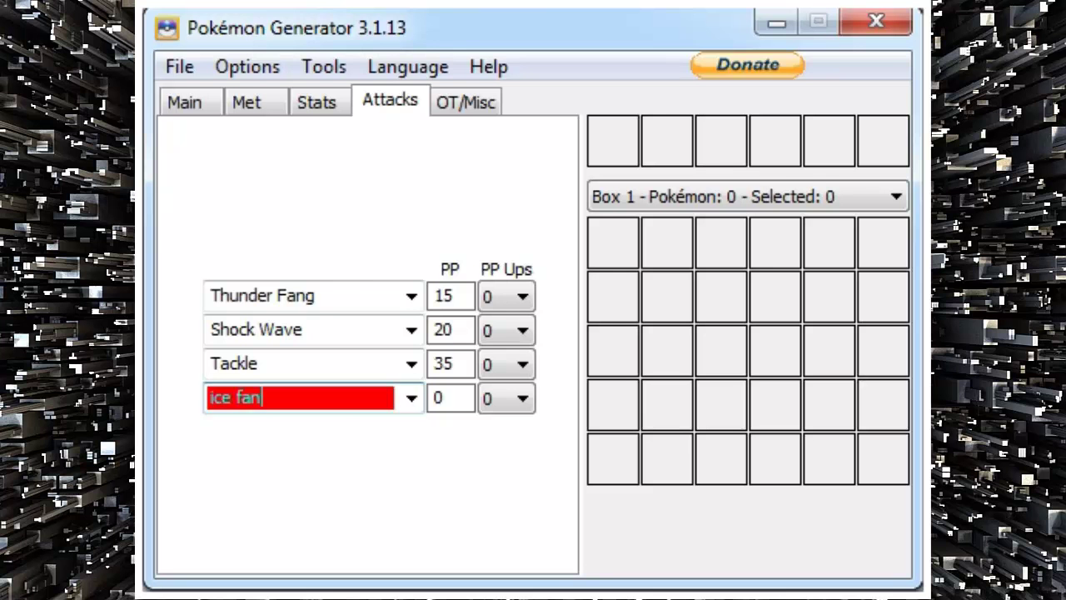
pyautogui.write('g')
pyautogui.click(467, 101)
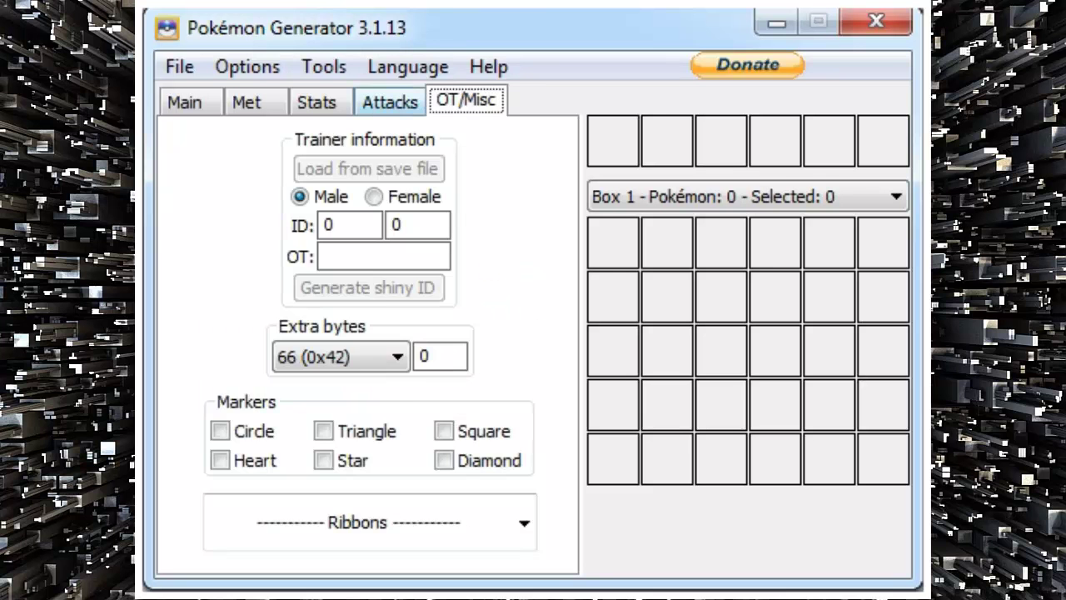
# - Check the Met, Stats, Attacks and OT/Misc pages, then return to Main
pyautogui.press('Left')
pyautogui.press('Left')
pyautogui.press('Left')
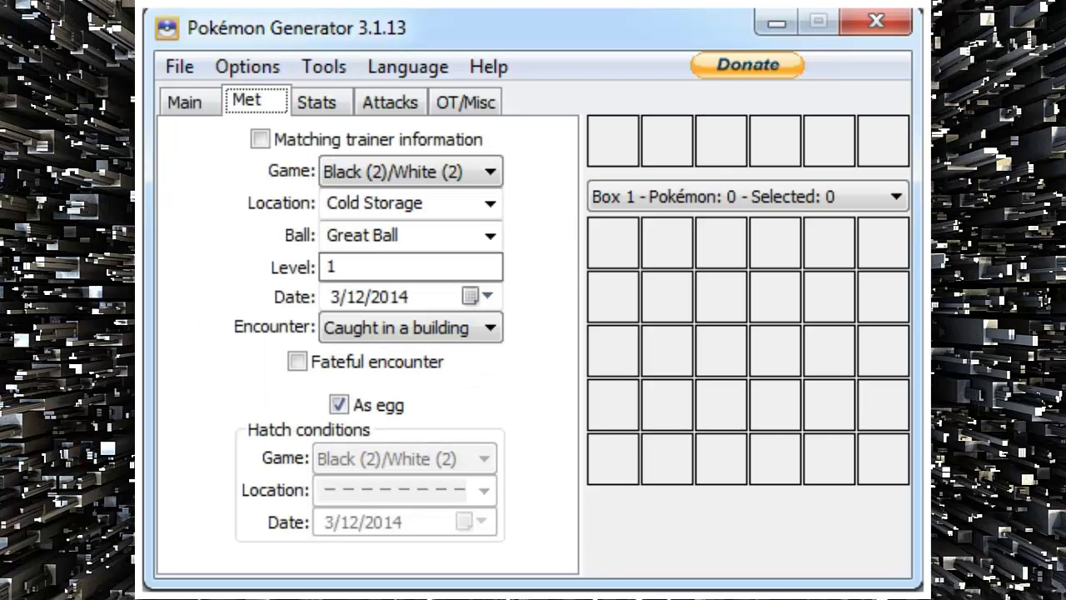
pyautogui.press('Left')
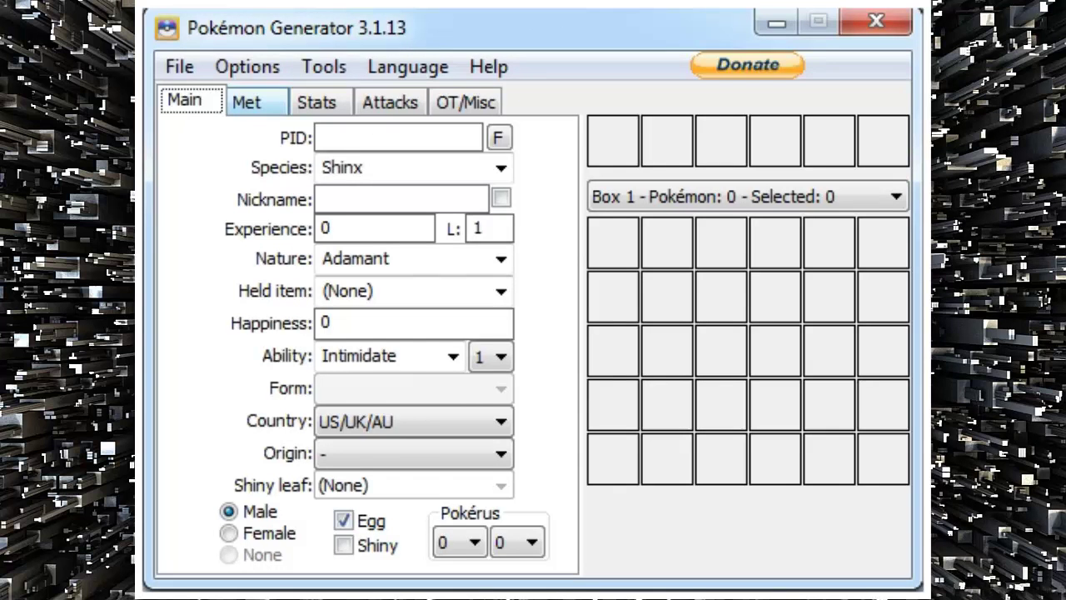
pyautogui.click(246, 102)
pyautogui.click(317, 101)
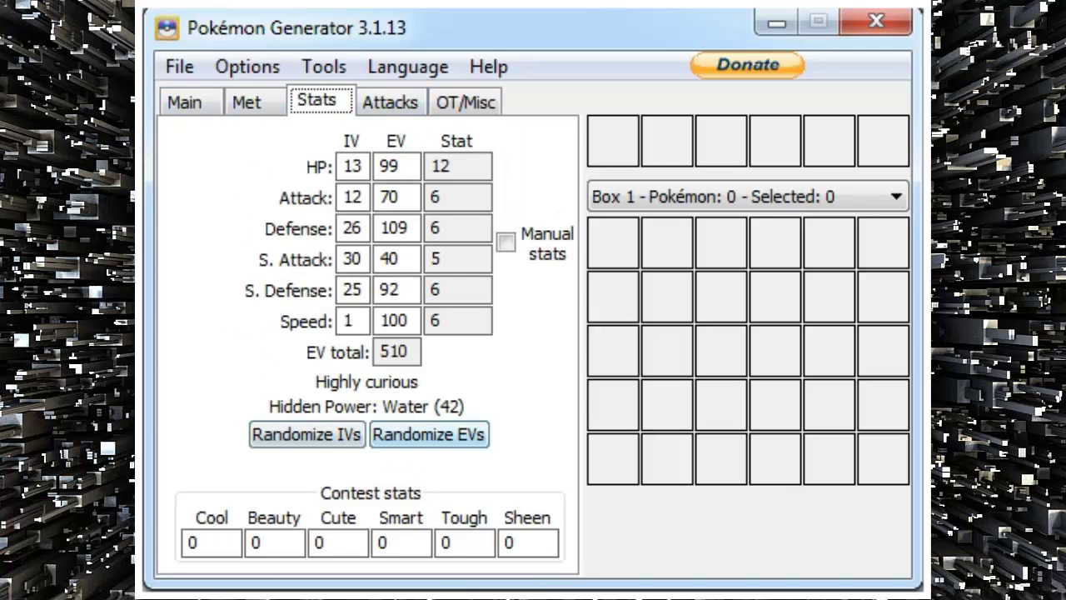
pyautogui.click(390, 101)
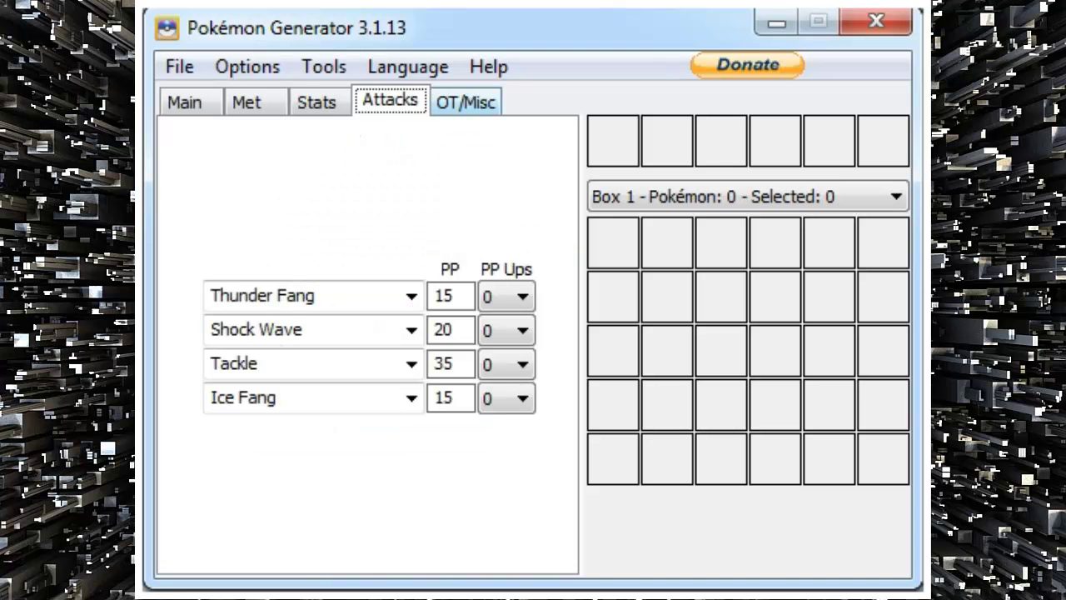
pyautogui.click(466, 102)
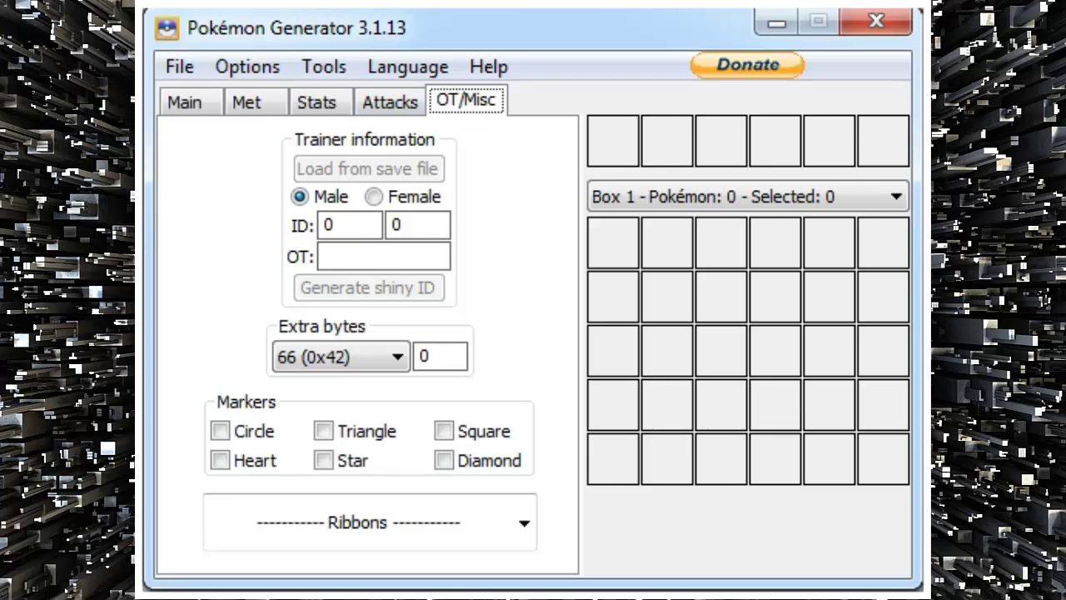
pyautogui.click(191, 101)
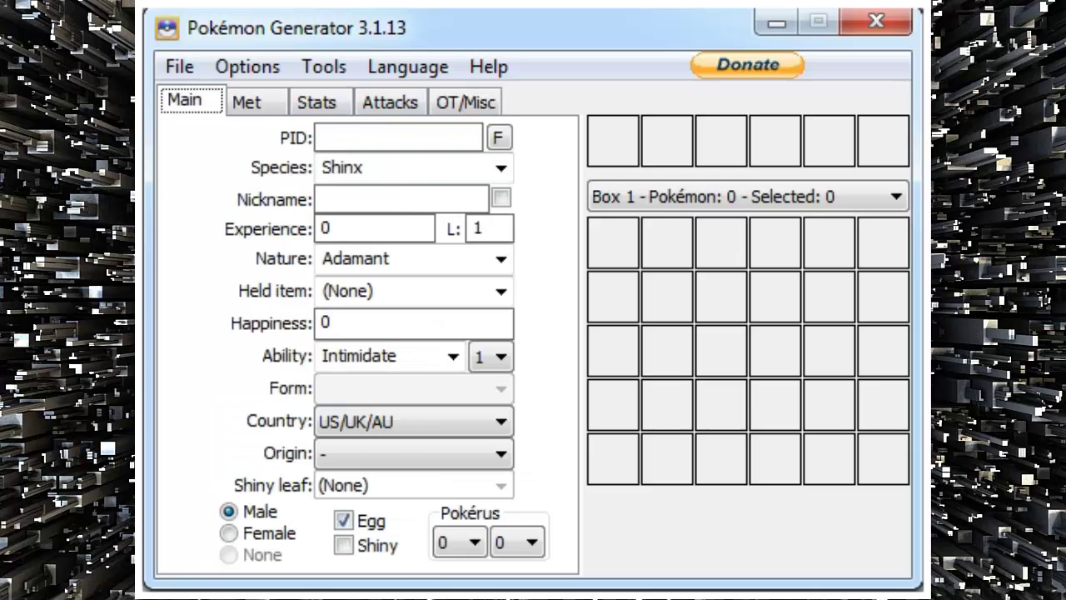
# - Save the Shinx via Save Pokémon (from tabs) as Sin in the Desktop folder
pyautogui.click(323, 66)
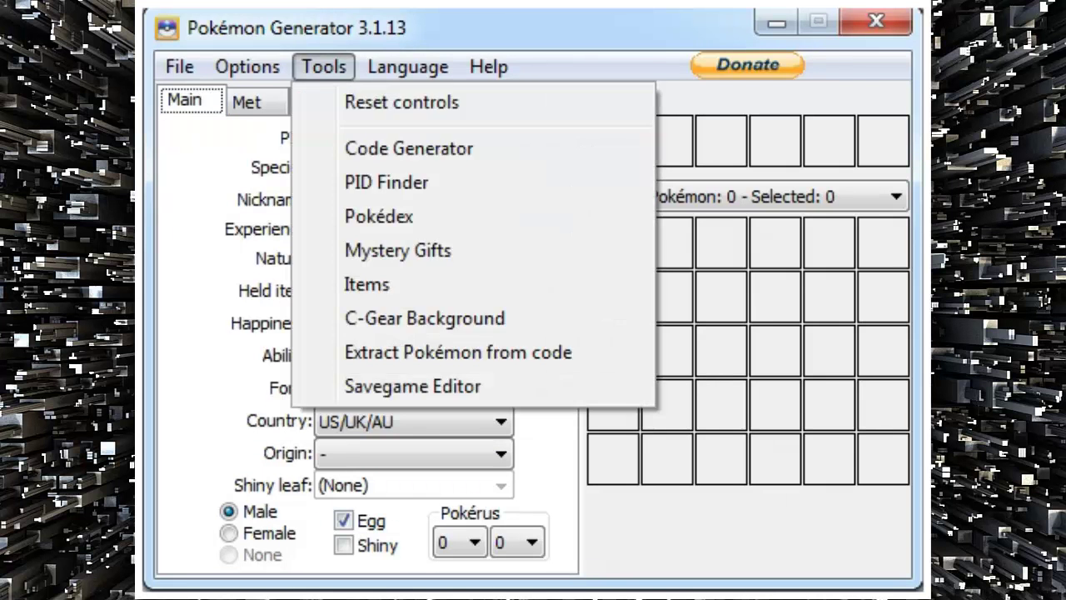
pyautogui.moveTo(179, 67)
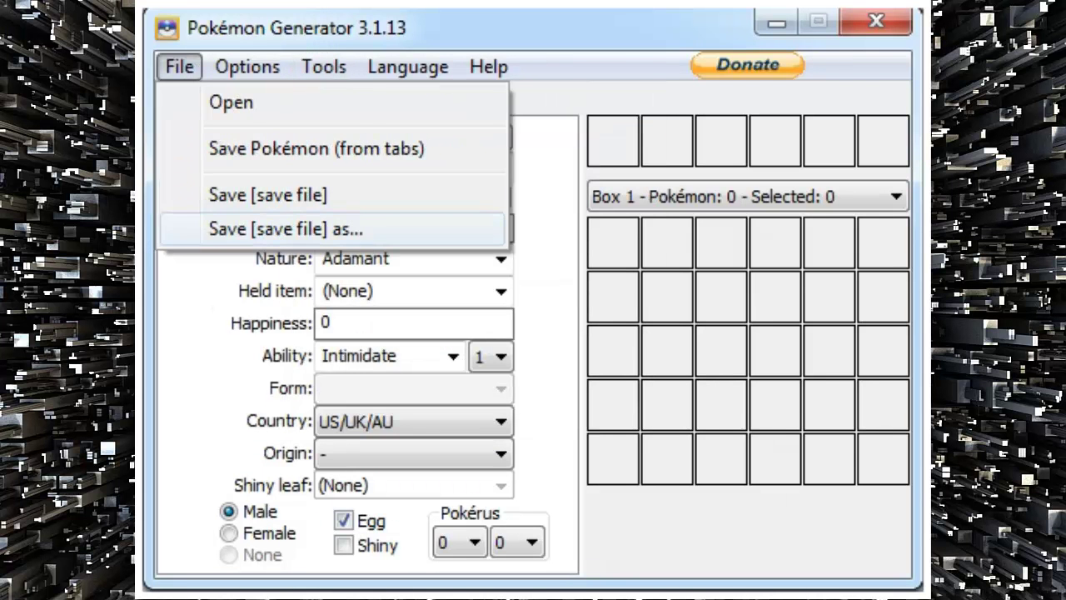
pyautogui.click(315, 148)
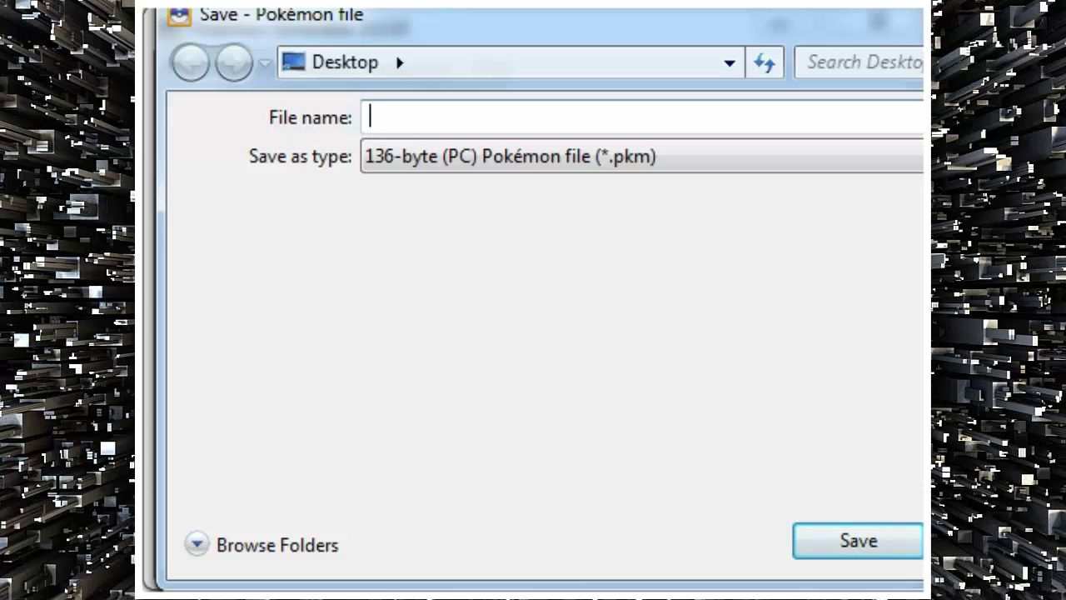
pyautogui.write('Sin')
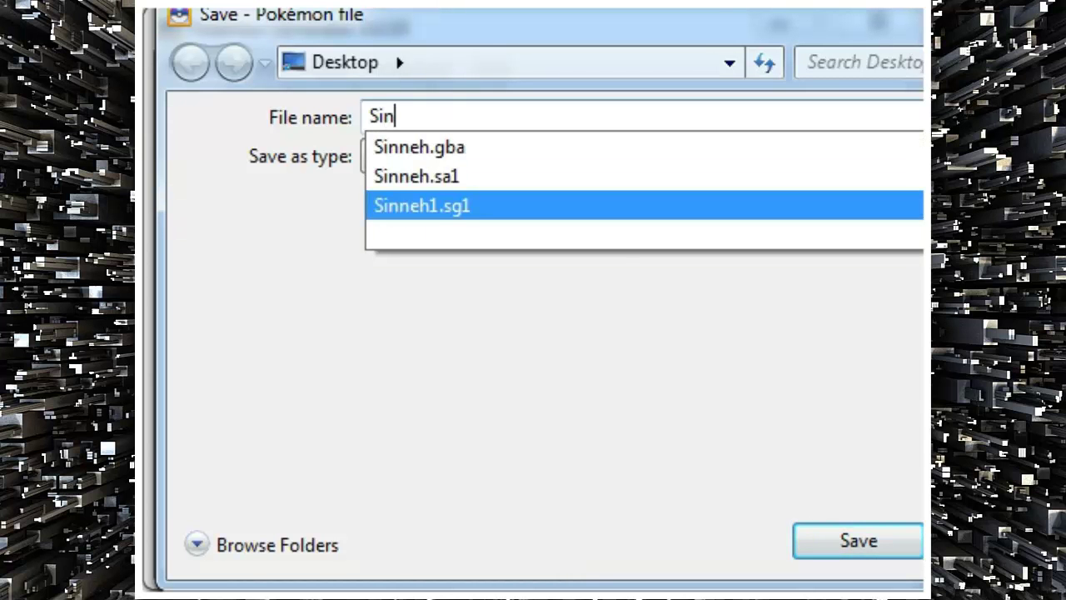
pyautogui.press('Escape')
pyautogui.press('Return')
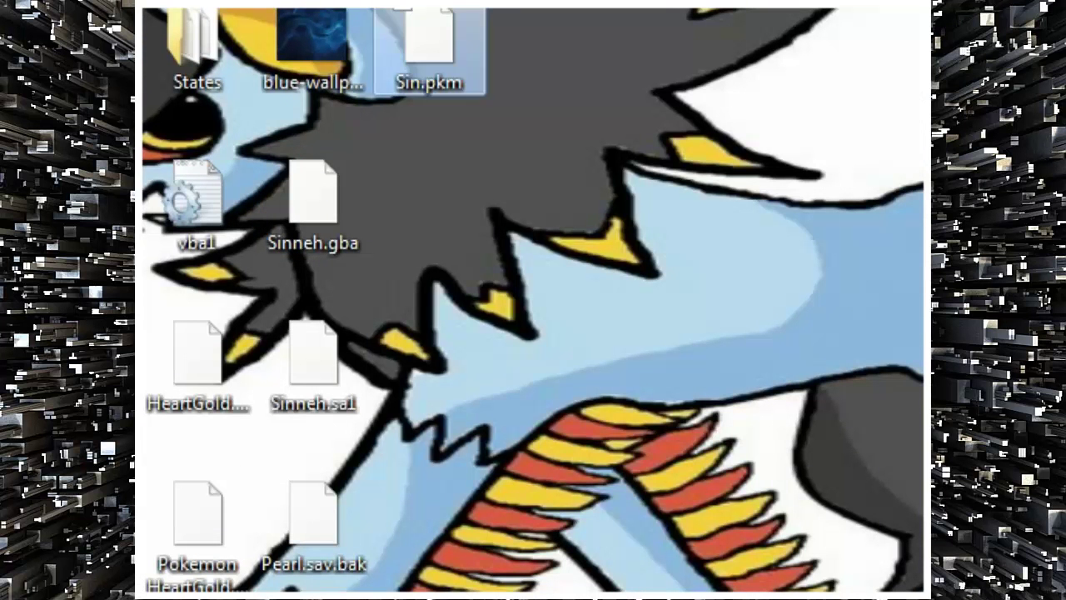
# - Drag Sin.pkm from the top row to mid-desktop beside Sinneh.gba and Sinneh.sa1
pyautogui.moveTo(429, 42)
pyautogui.mouseDown()
pyautogui.moveTo(512, 315)
pyautogui.moveTo(546, 352)
pyautogui.mouseUp()
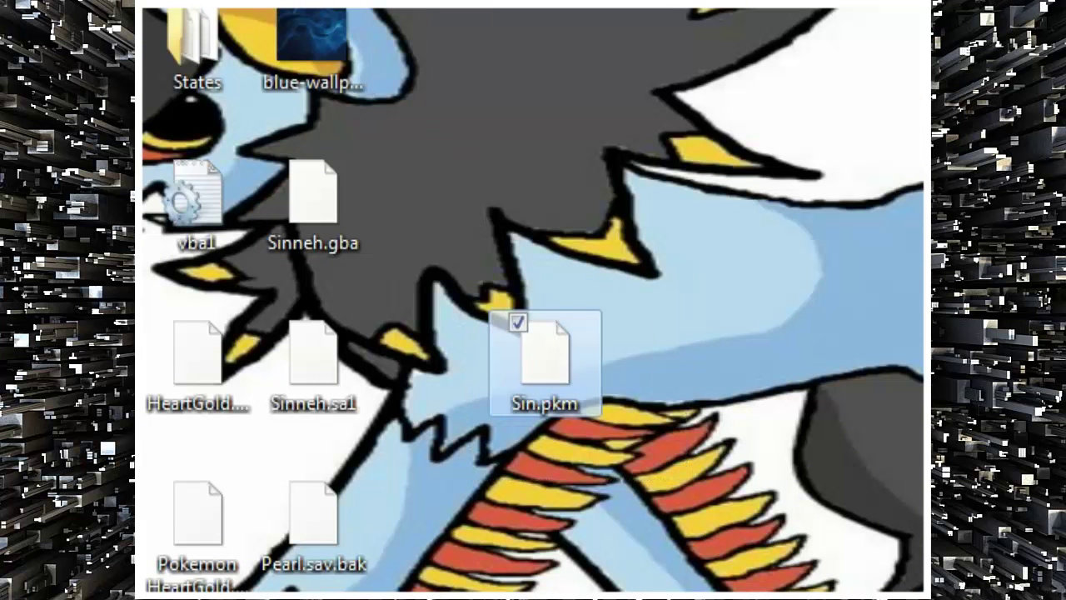
pyautogui.moveTo(459, 287)
pyautogui.mouseDown()
pyautogui.moveTo(583, 379)
pyautogui.moveTo(673, 488)
pyautogui.moveTo(581, 374)
pyautogui.moveTo(475, 300)
pyautogui.mouseUp()
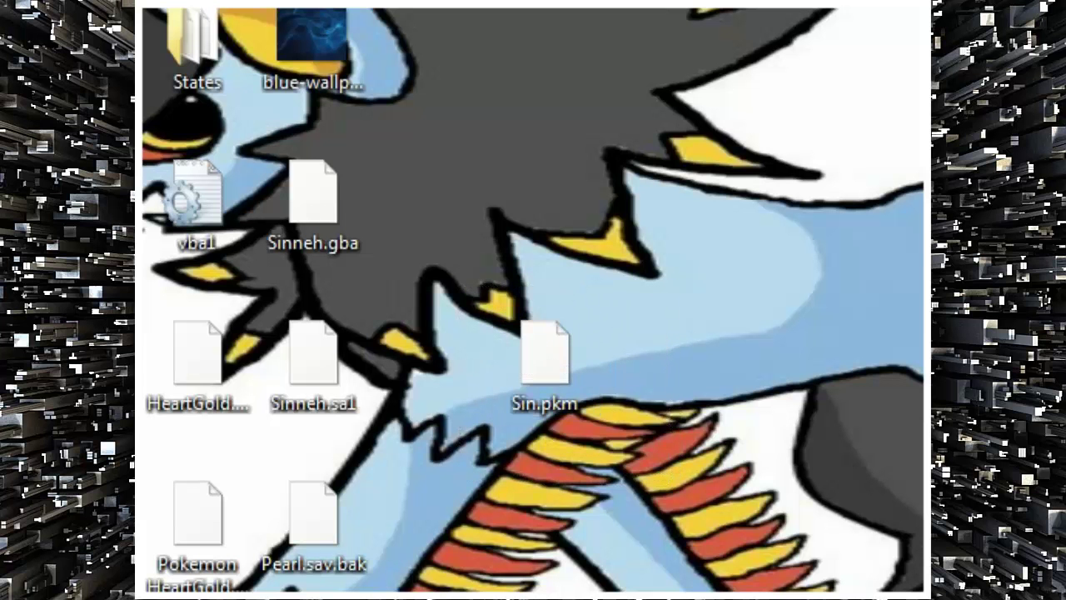